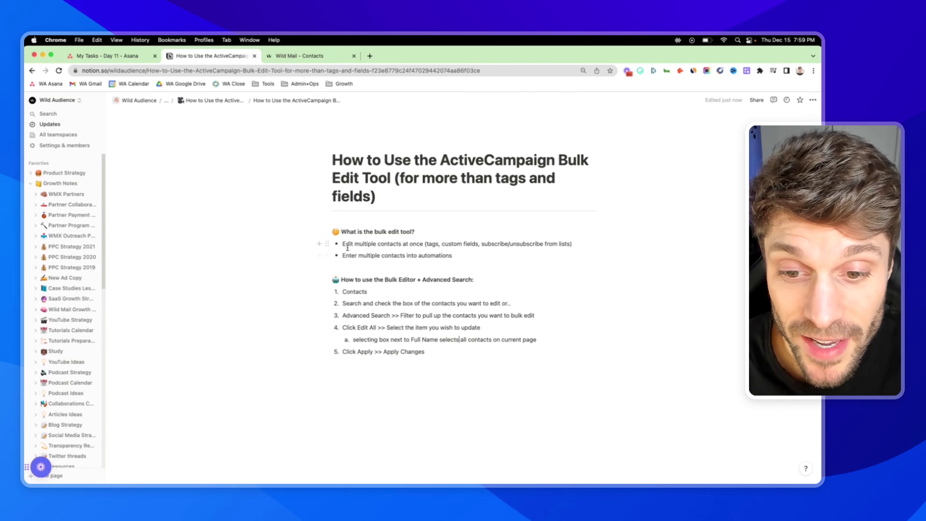
Highlight the notes on editing many contacts, entering automations, and the Bulk Editor + Advanced Search heading
drag(346, 244, 424, 246)
click(426, 245)
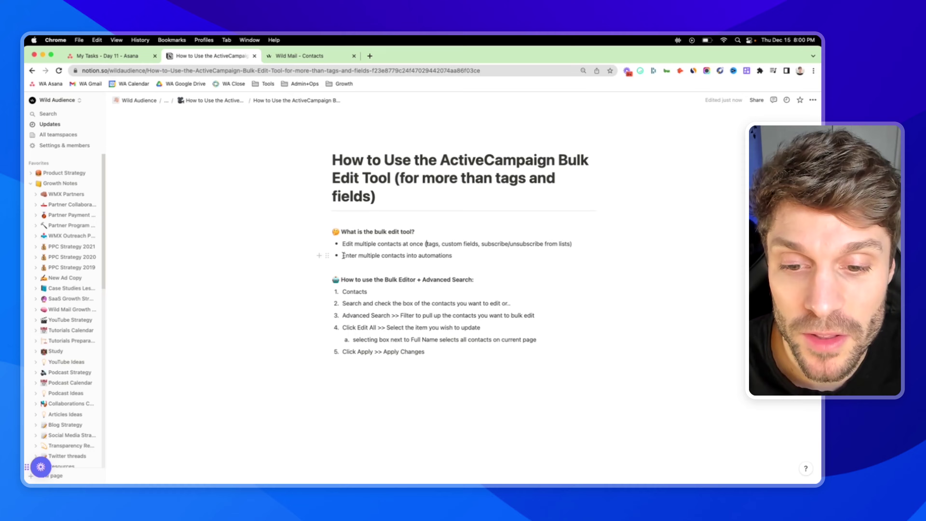
mouse_move(343, 255)
mouse_down()
mouse_move(454, 257)
mouse_move(341, 257)
mouse_up()
click(417, 258)
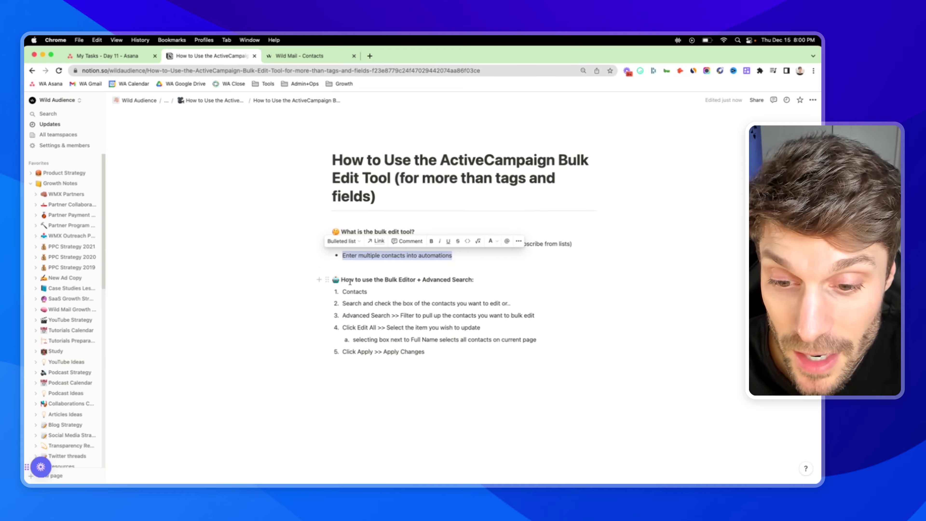
drag(386, 280, 474, 280)
click(476, 281)
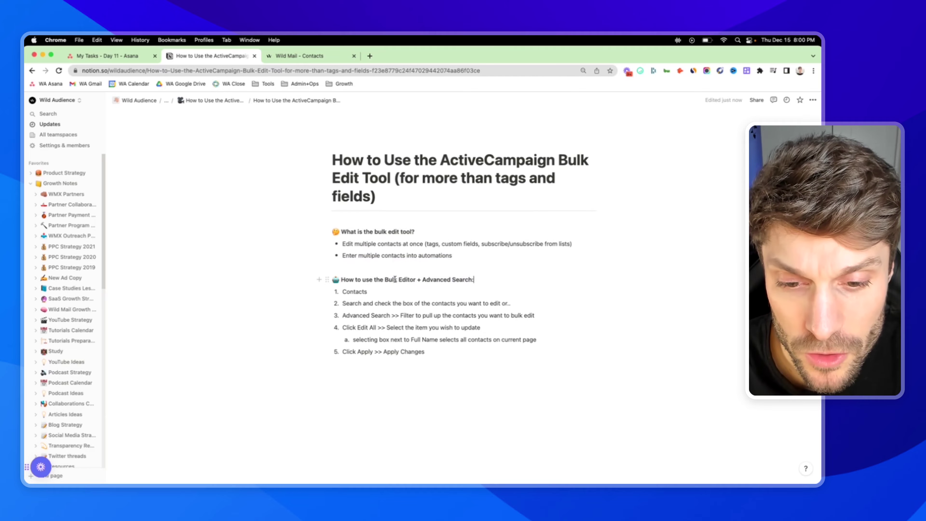
drag(385, 280, 471, 280)
click(474, 279)
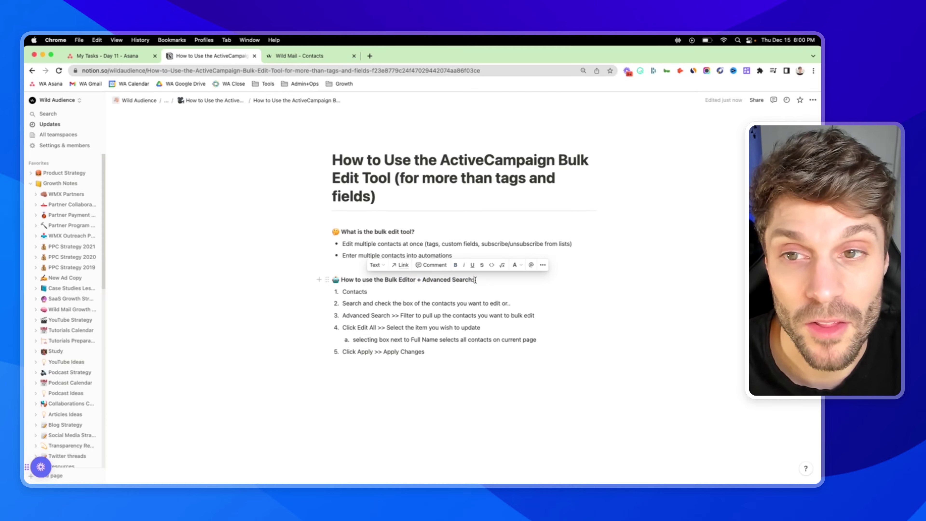
In the contacts list, select a few contacts, preview the bulk Edit window, then deselect them
click(311, 58)
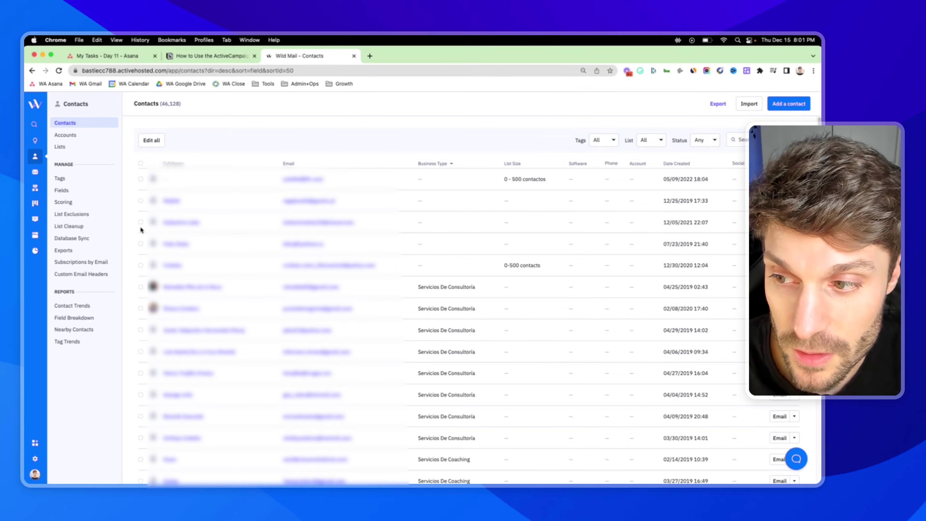
click(140, 201)
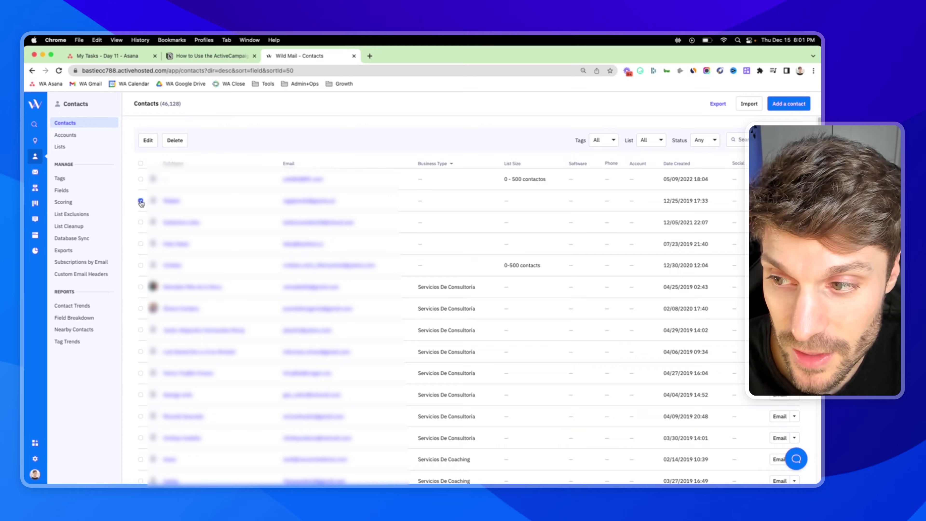
click(140, 287)
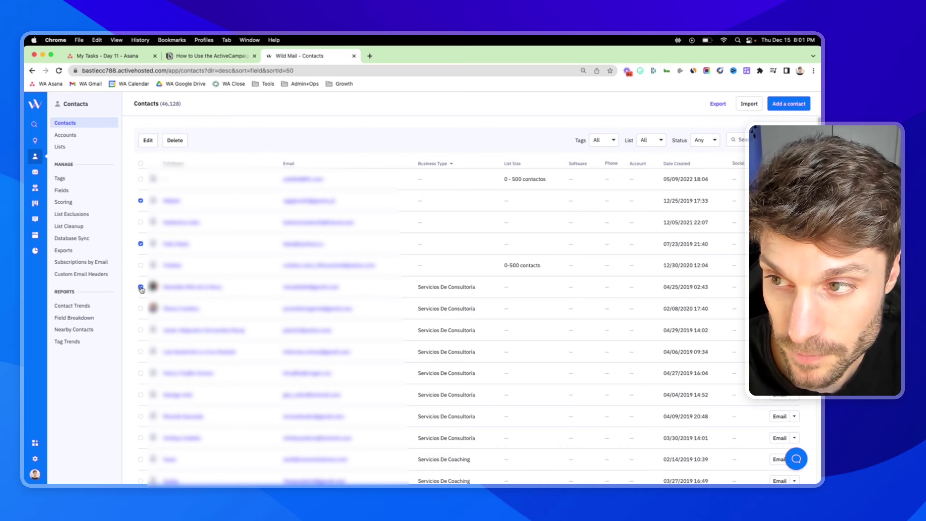
click(149, 143)
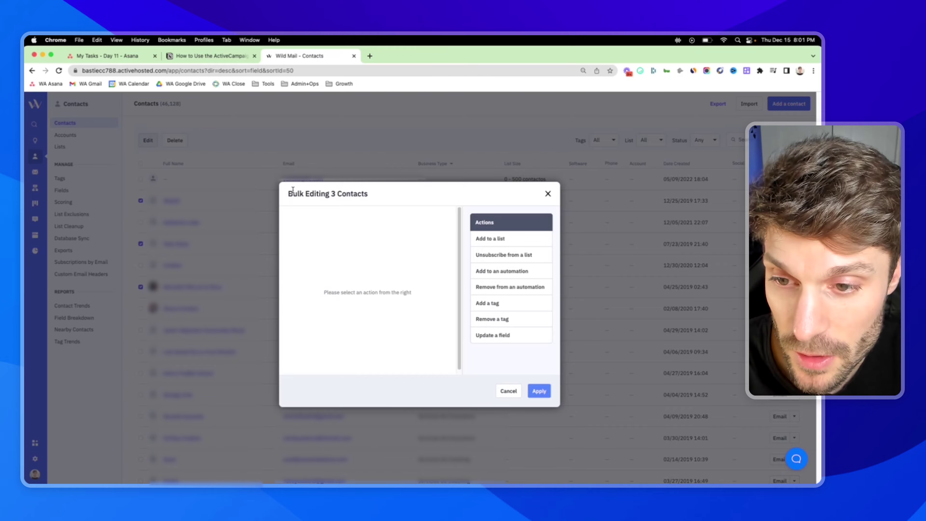
drag(288, 194, 389, 195)
click(141, 203)
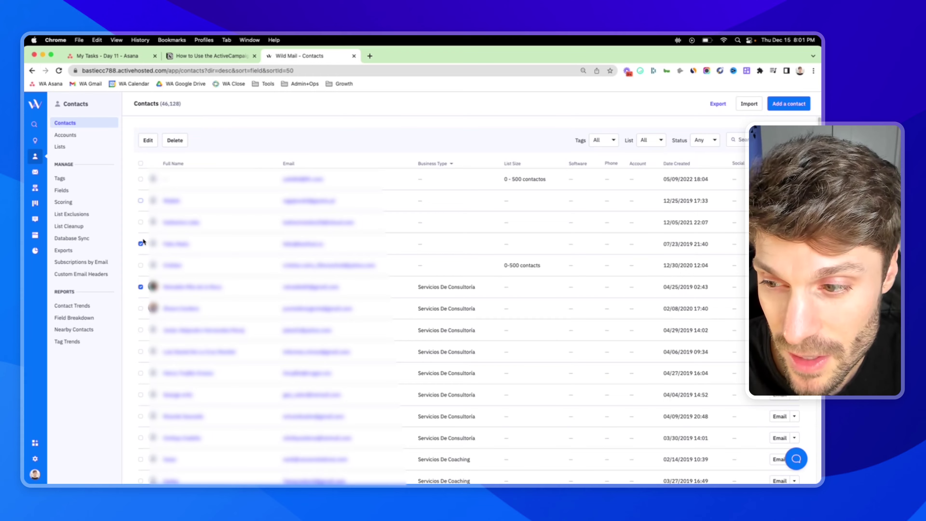
click(140, 288)
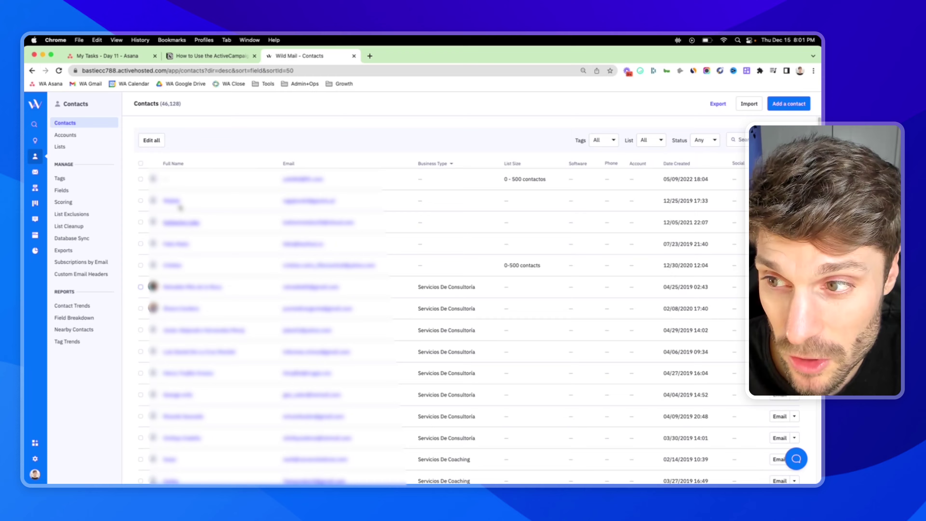
Highlight the total count of 46,128 contacts
drag(162, 103, 192, 108)
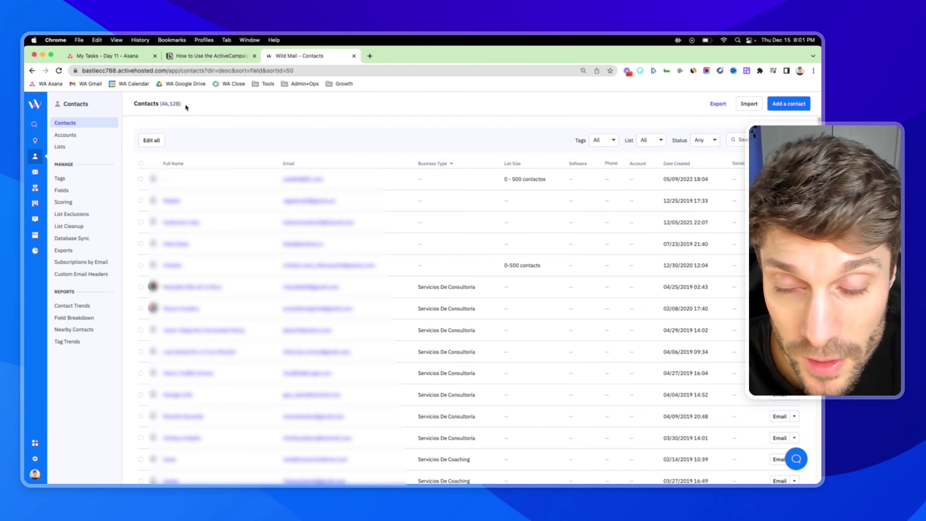
scroll(356, 309, down, 5)
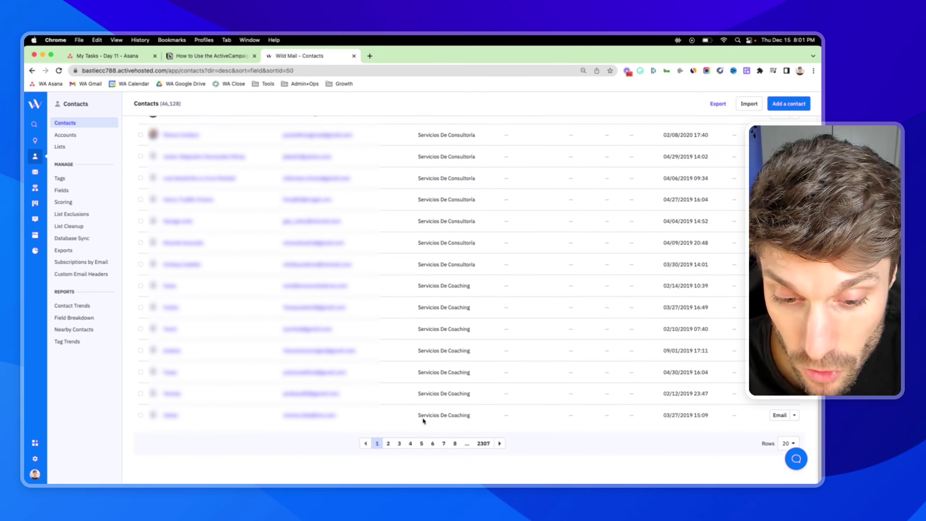
scroll(337, 300, up, 5)
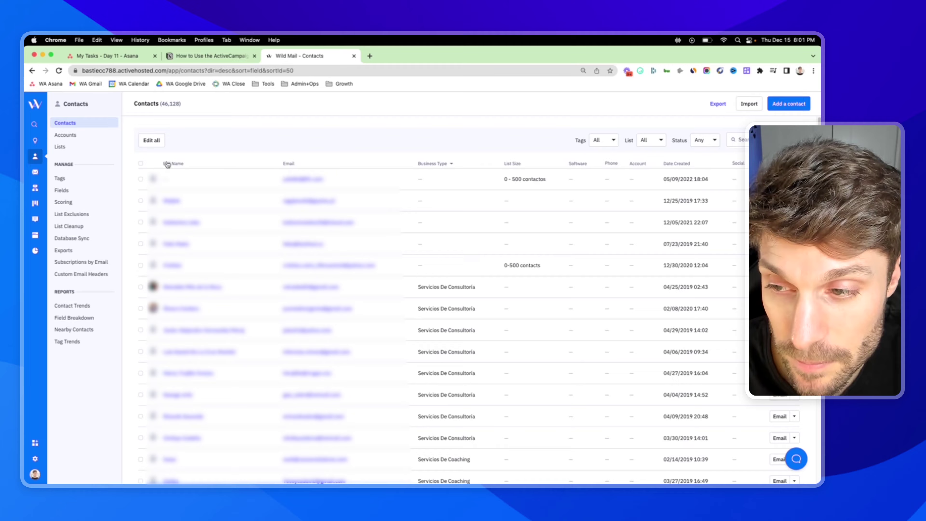
click(141, 165)
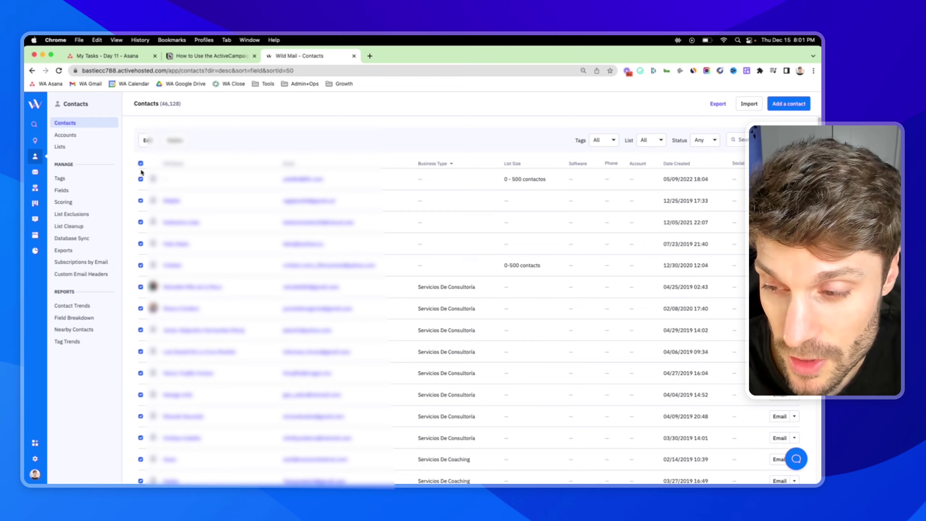
scroll(148, 181, down, 5)
scroll(151, 185, down, 1)
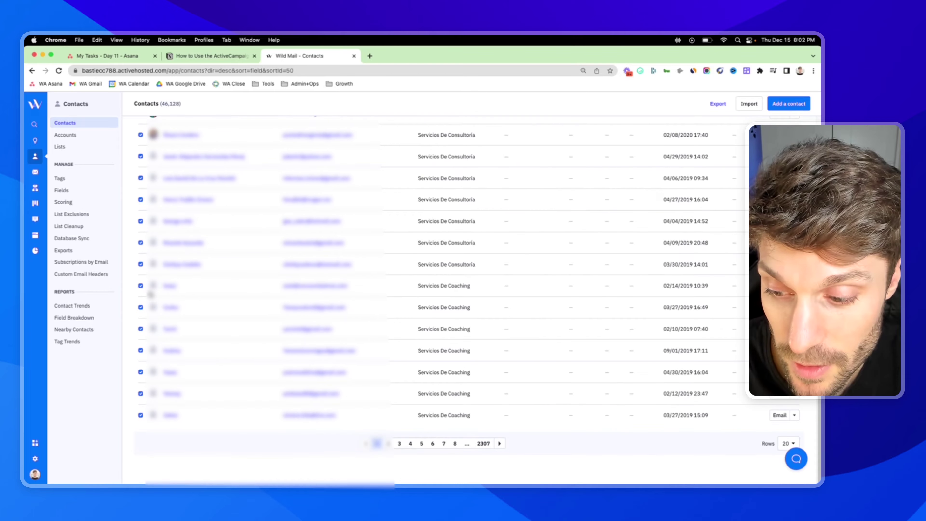
scroll(153, 224, up, 10)
click(148, 140)
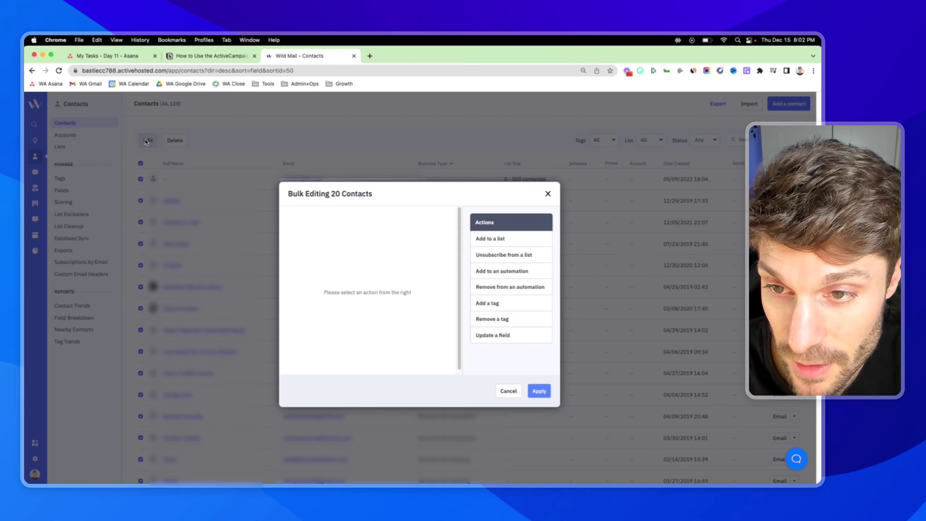
click(547, 194)
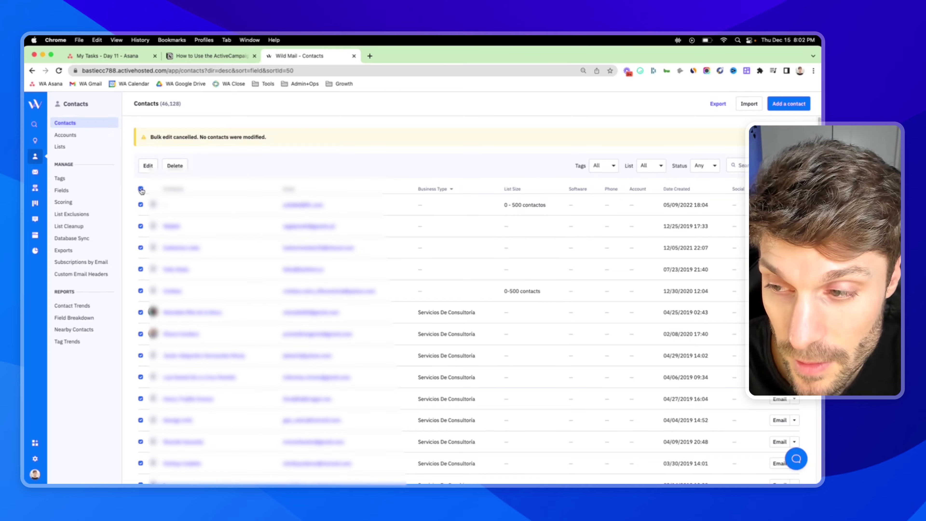
click(141, 189)
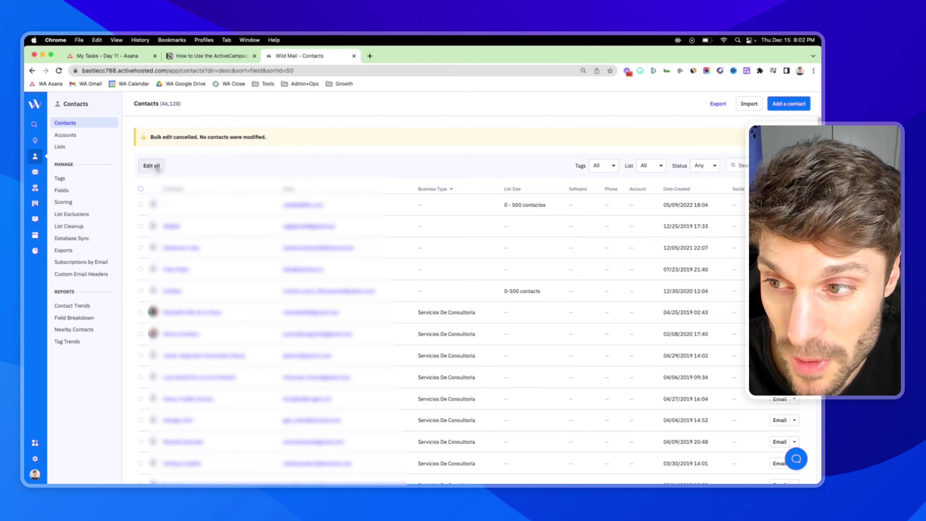
click(151, 140)
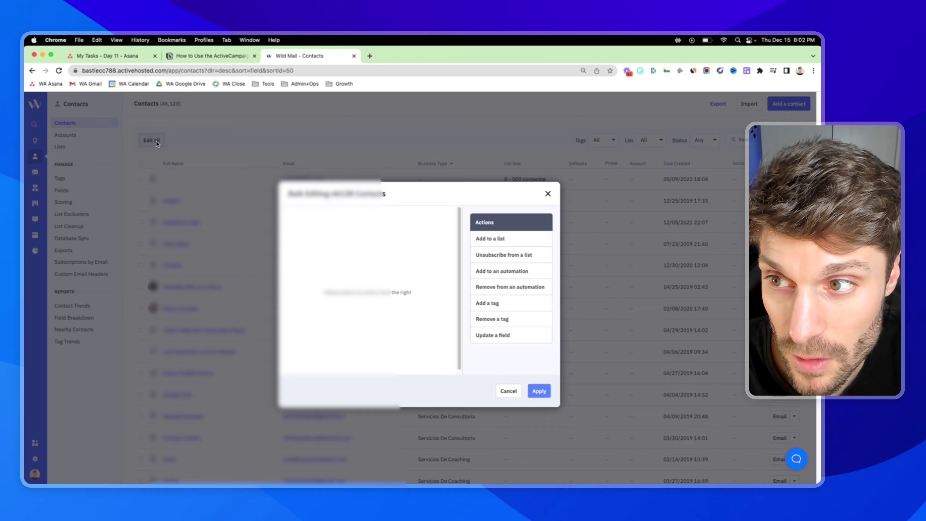
drag(286, 197, 390, 202)
click(398, 200)
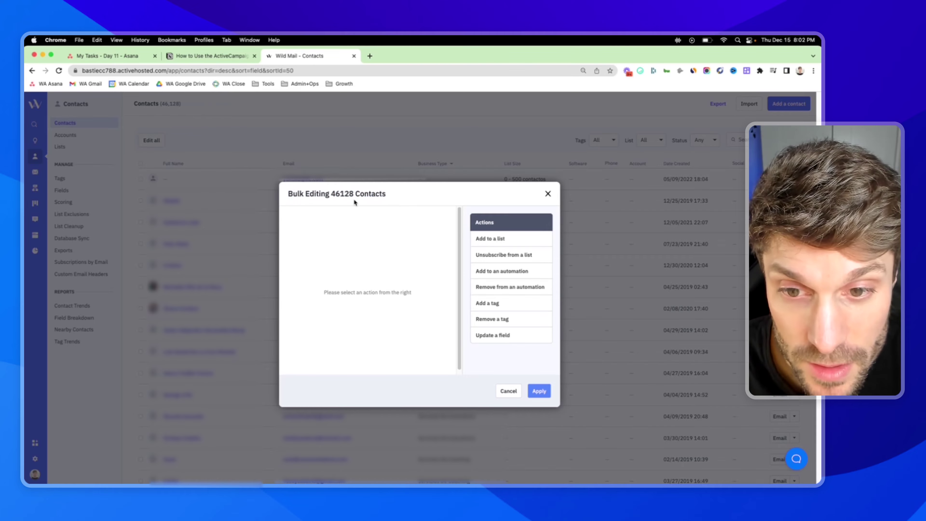
key(Escape)
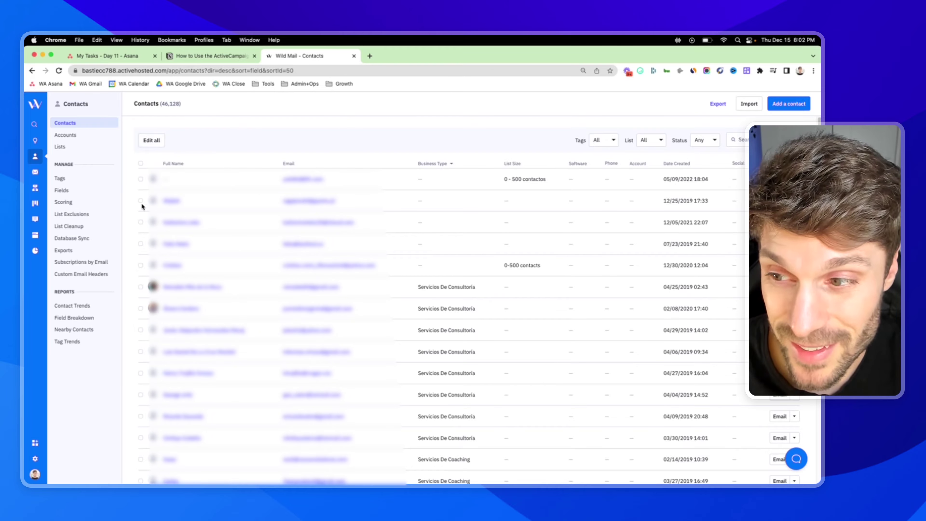
click(739, 140)
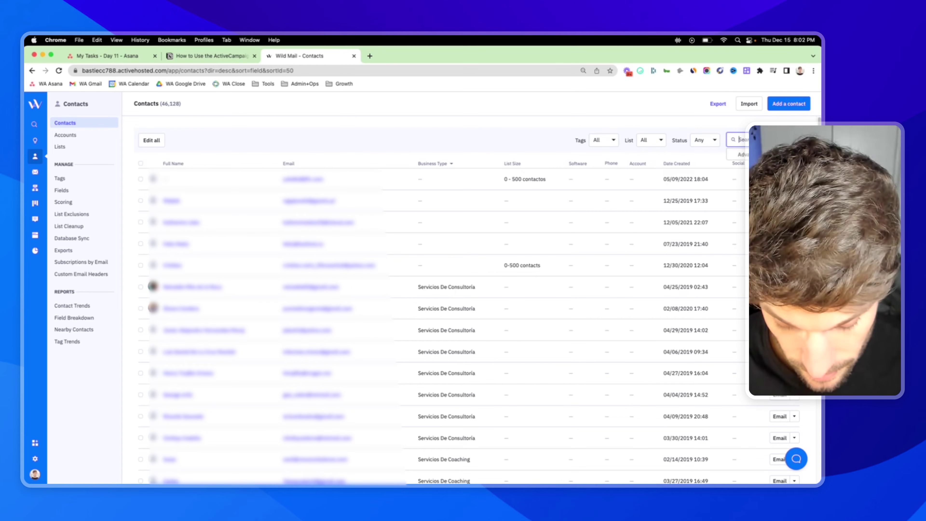
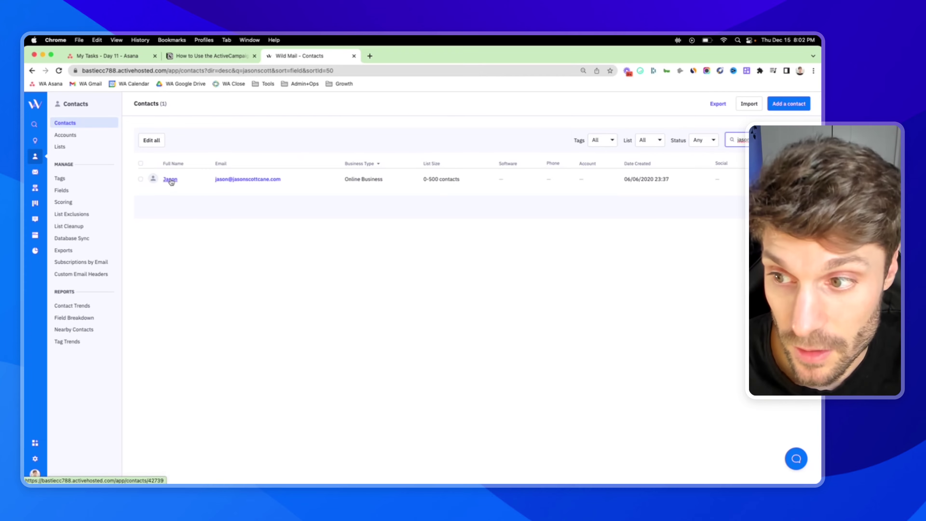
click(141, 179)
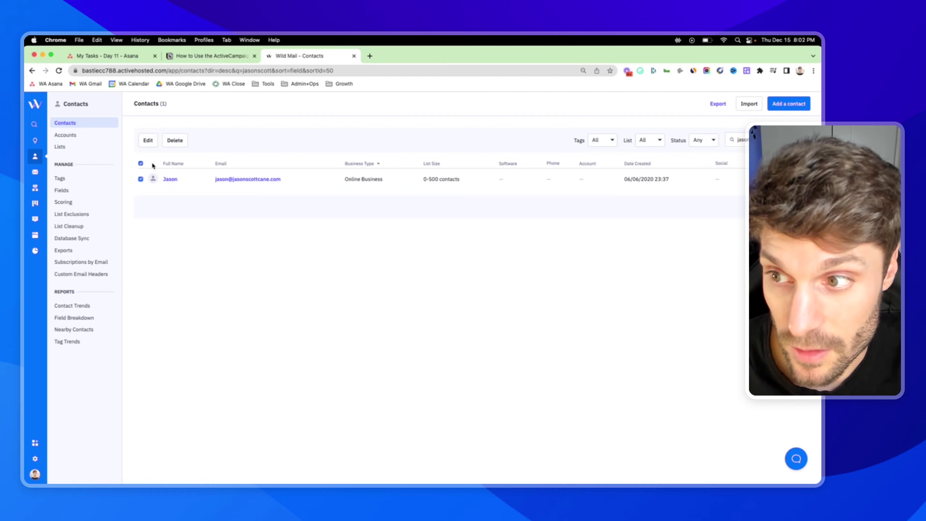
click(141, 179)
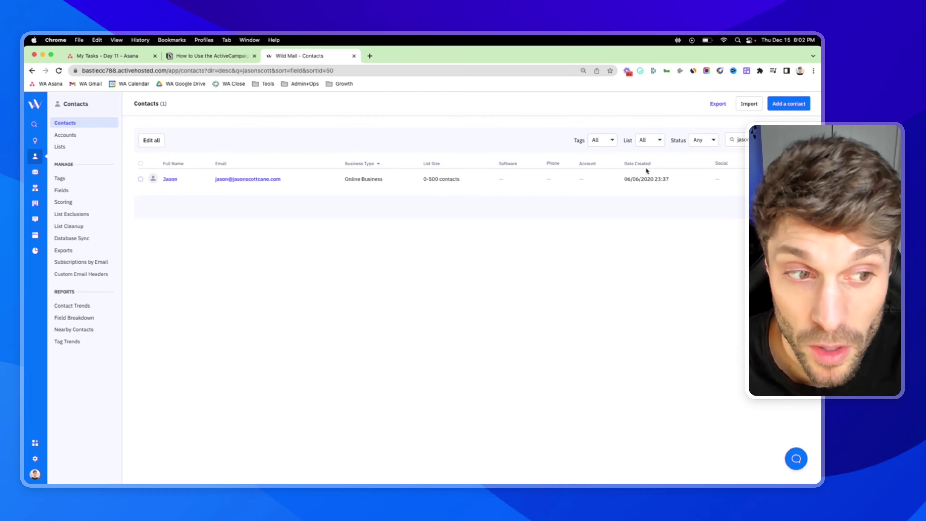
click(736, 139)
key(super+a)
key(BackSpace)
key(Return)
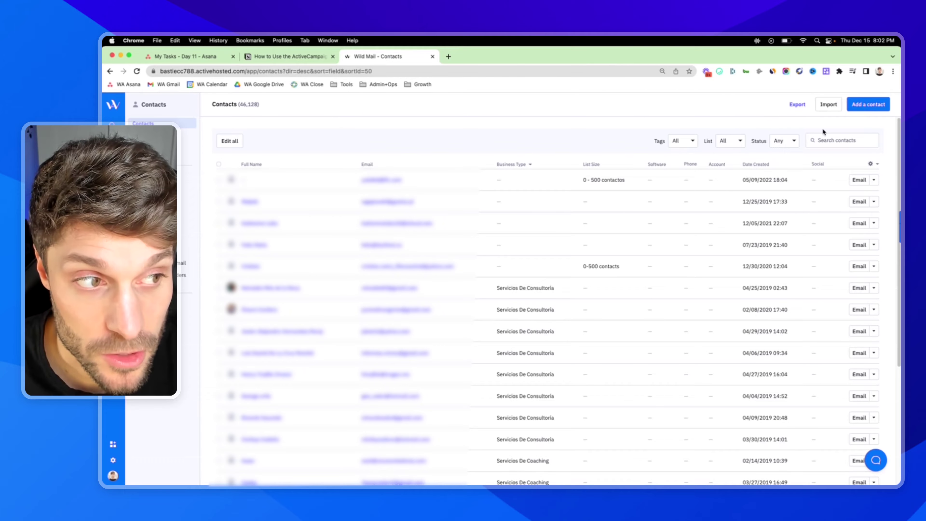
Open Advanced Search and bring up the first condition's category list to find Has not opened
click(842, 140)
click(824, 155)
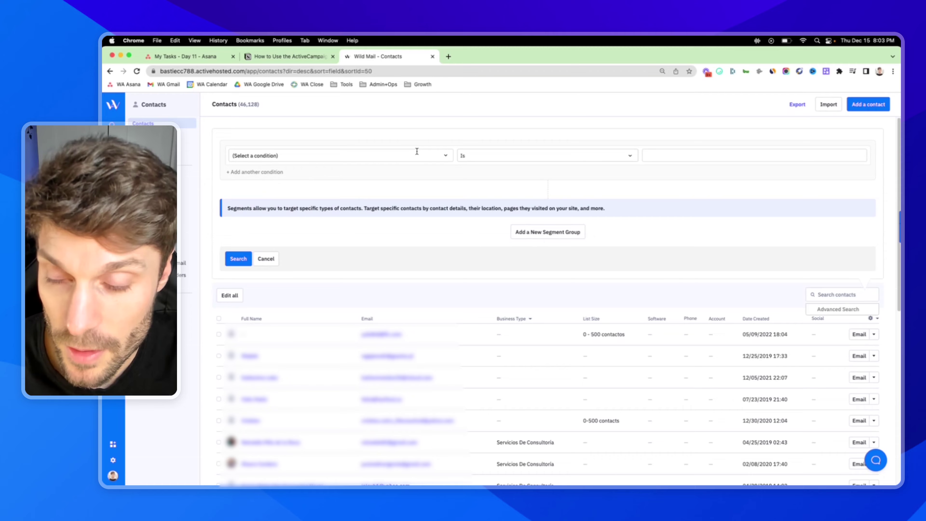
click(445, 155)
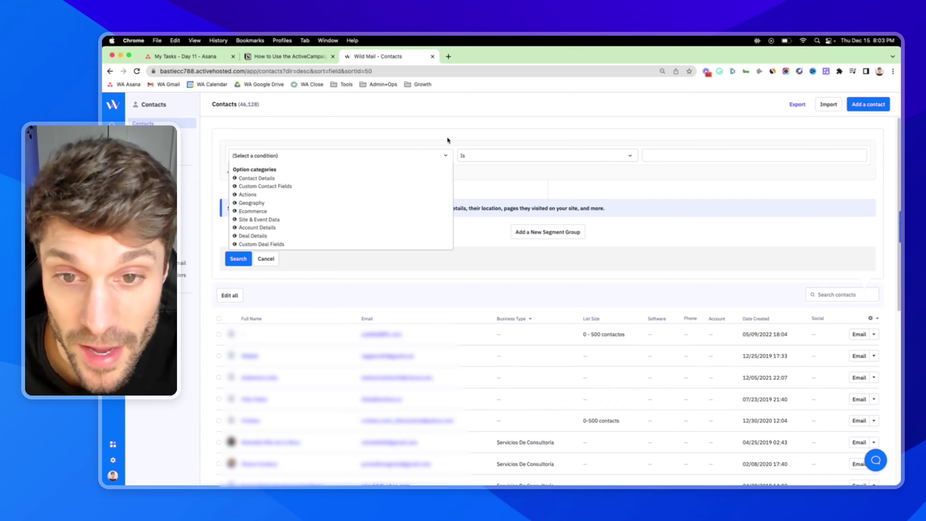
scroll(451, 132, down, 7)
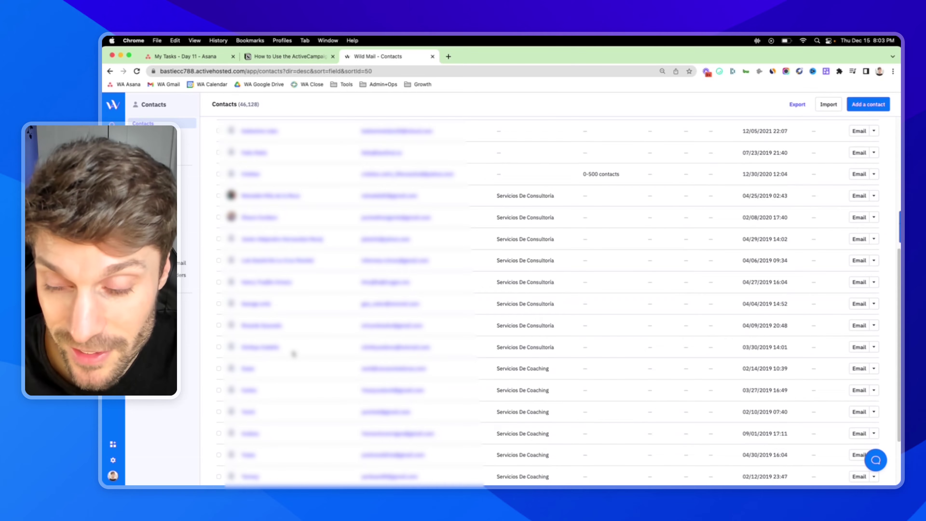
scroll(294, 354, up, 7)
scroll(250, 344, down, 7)
scroll(233, 345, up, 7)
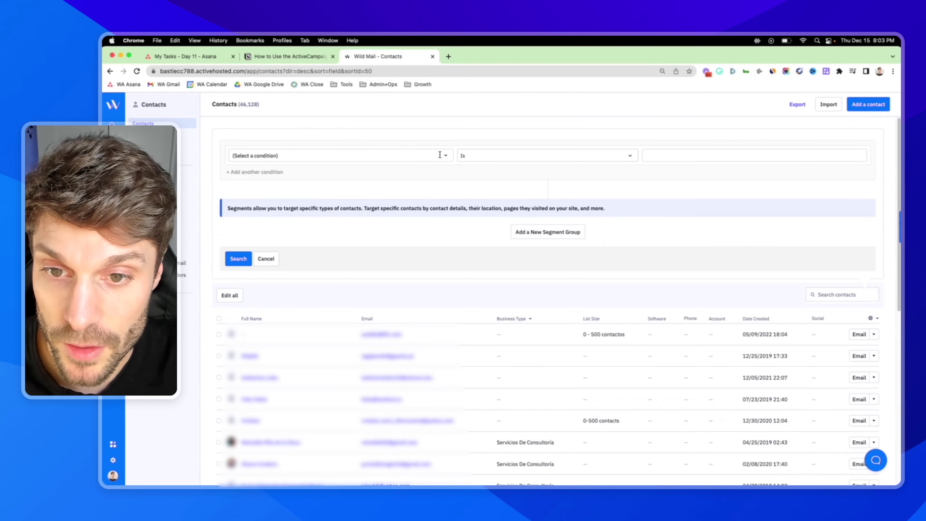
click(442, 155)
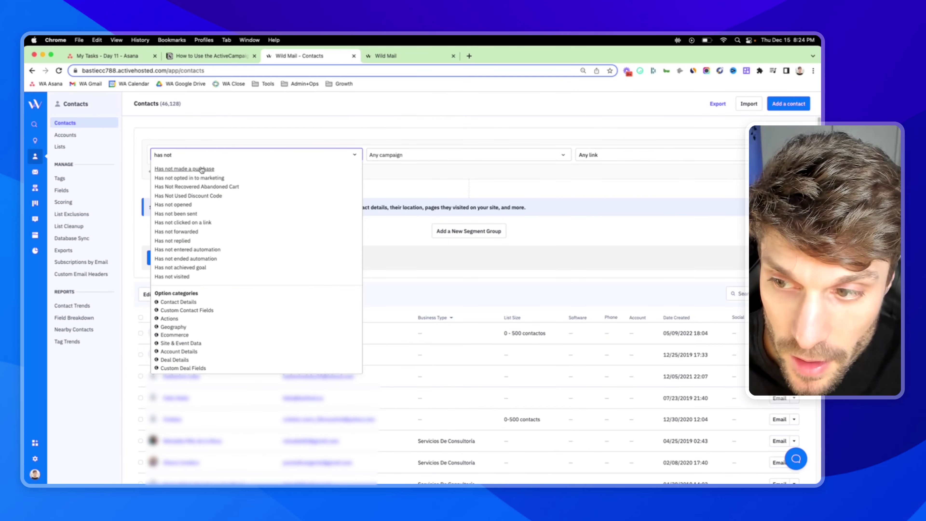
Set the first condition to Has not opened the [EN] WM App Launch - 9/20/2022 campaign
click(179, 205)
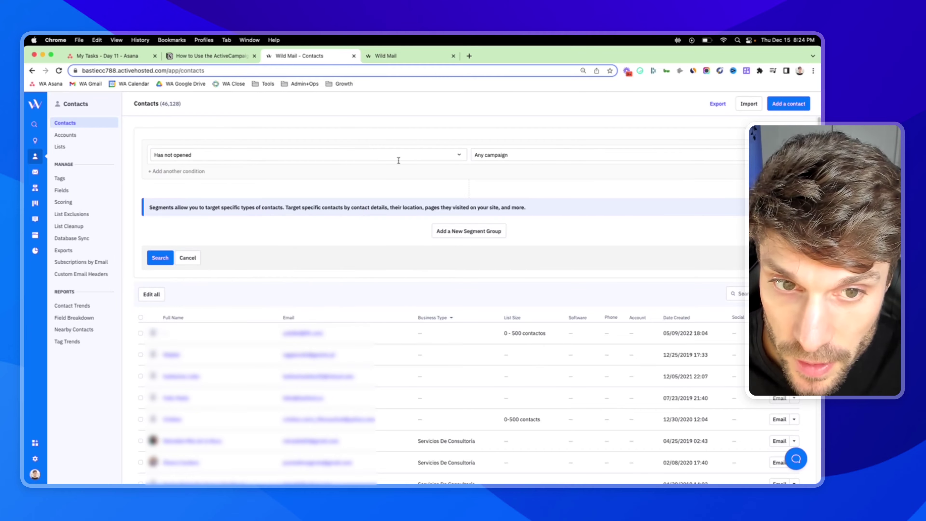
click(513, 154)
scroll(536, 217, down, 10)
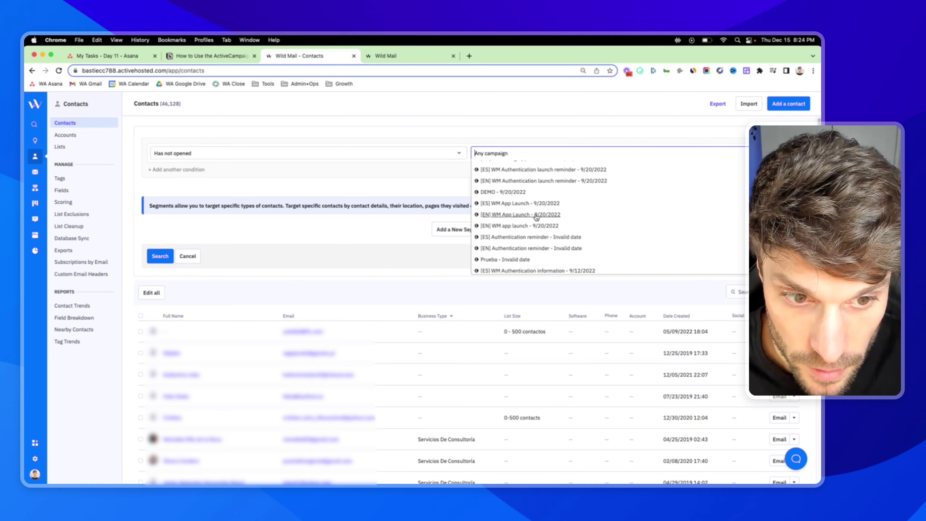
click(535, 215)
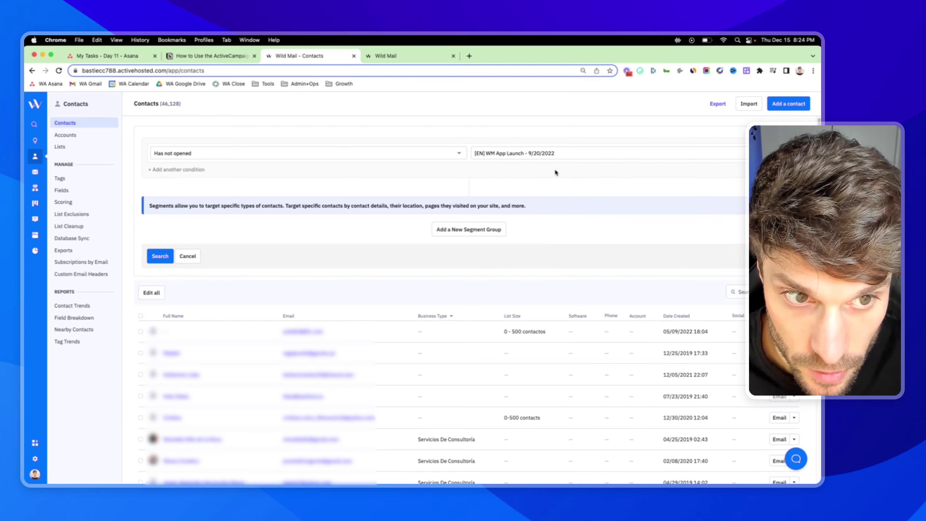
Add an AND condition requiring the tag PURCHASE: [EN] Wild Mail
click(191, 169)
click(274, 176)
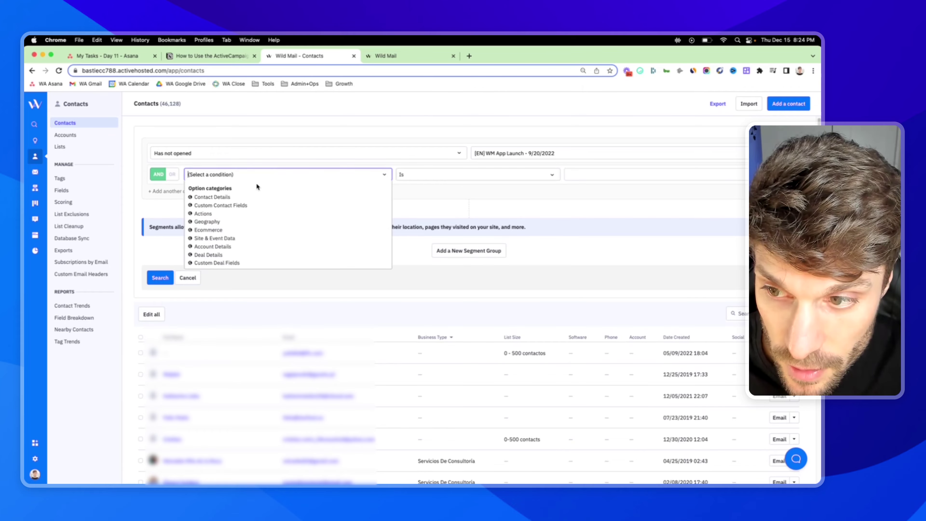
text(tag)
click(193, 189)
click(610, 174)
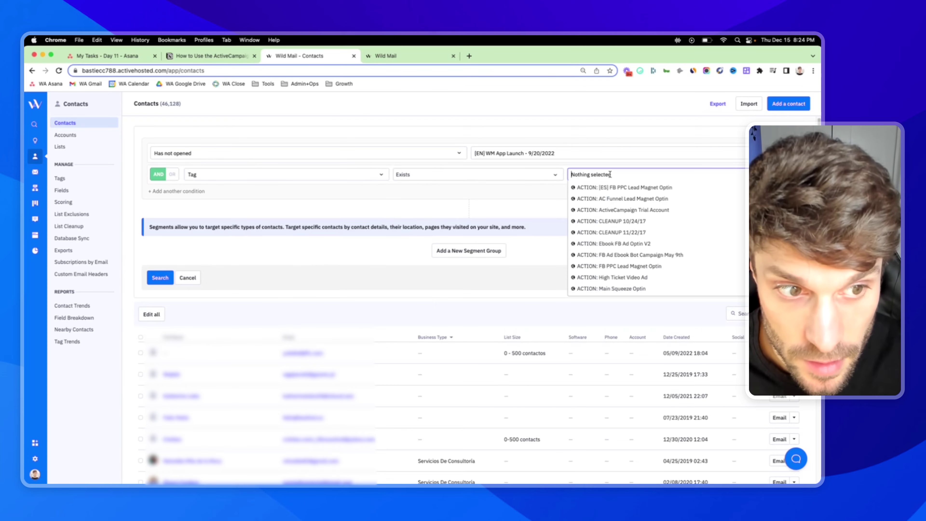
text(wild mail)
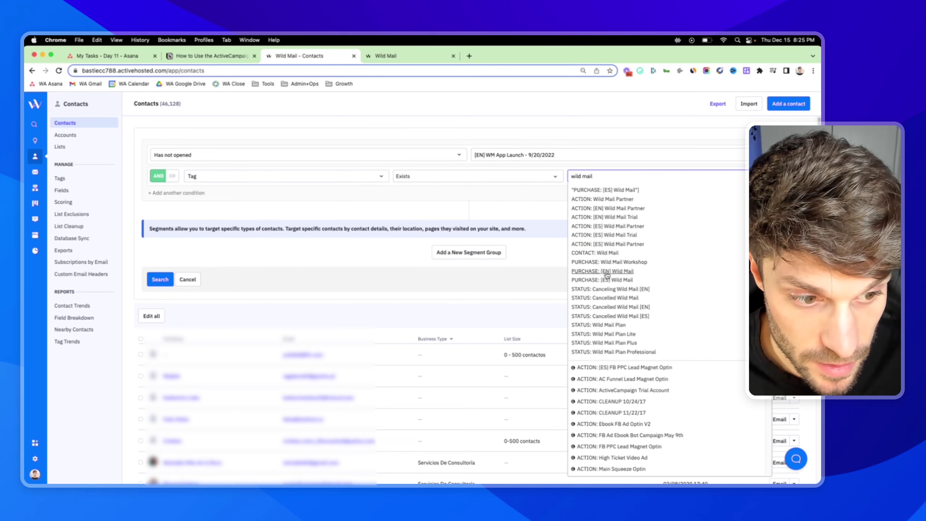
click(608, 272)
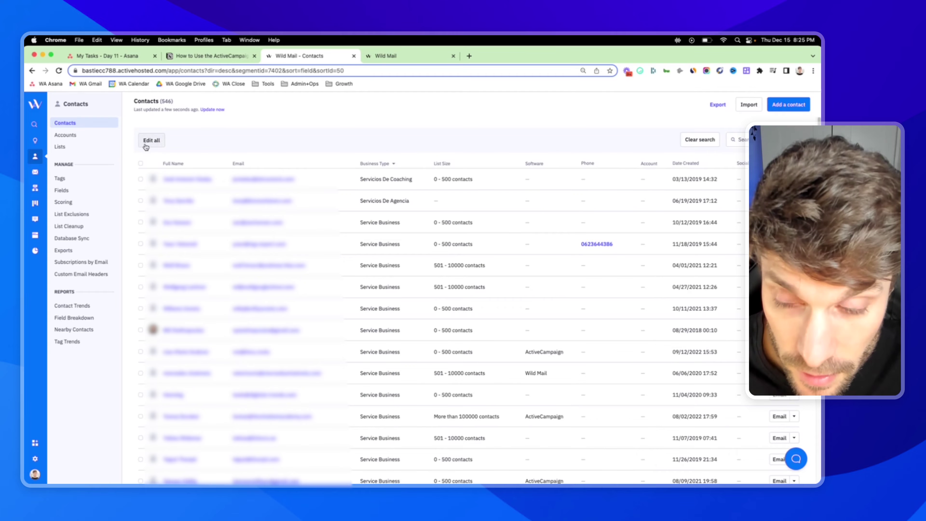
Open Edit all for the 546 contacts and preview the Add a tag and Add to a list actions
click(152, 141)
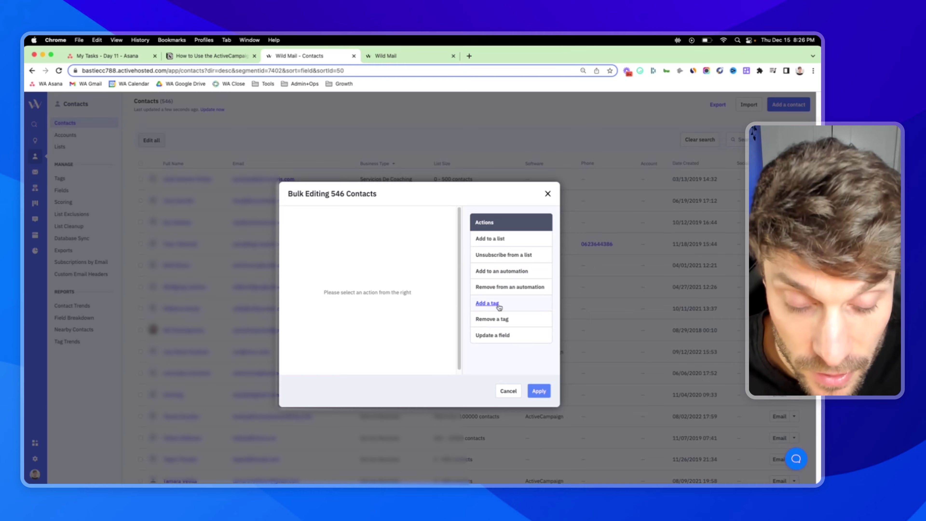
click(490, 304)
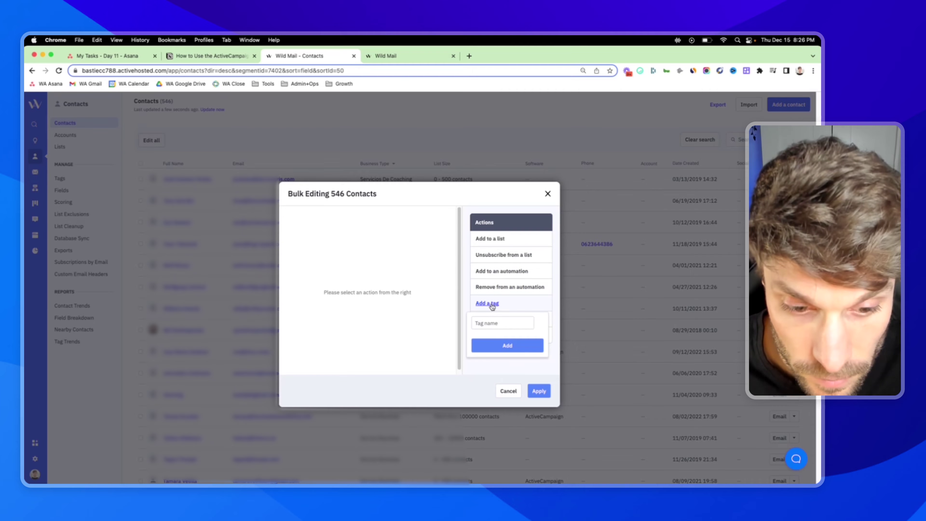
click(492, 321)
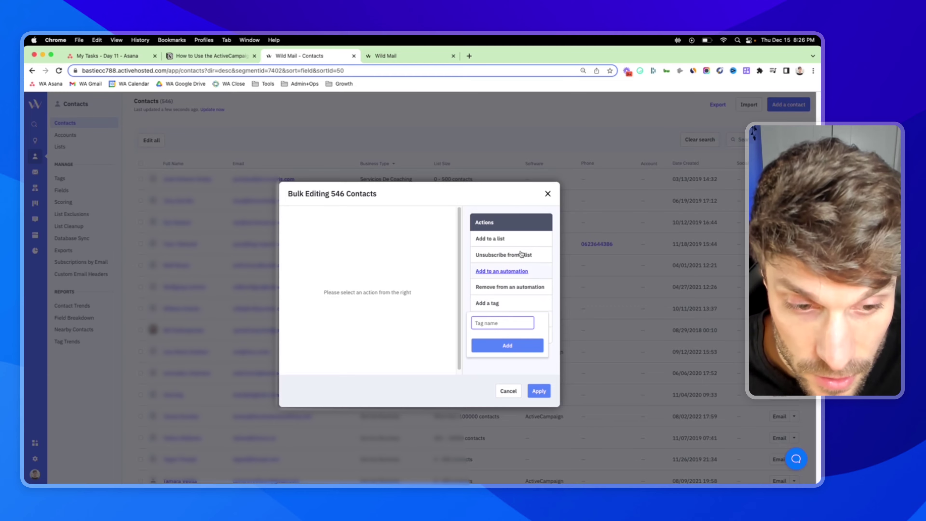
click(490, 241)
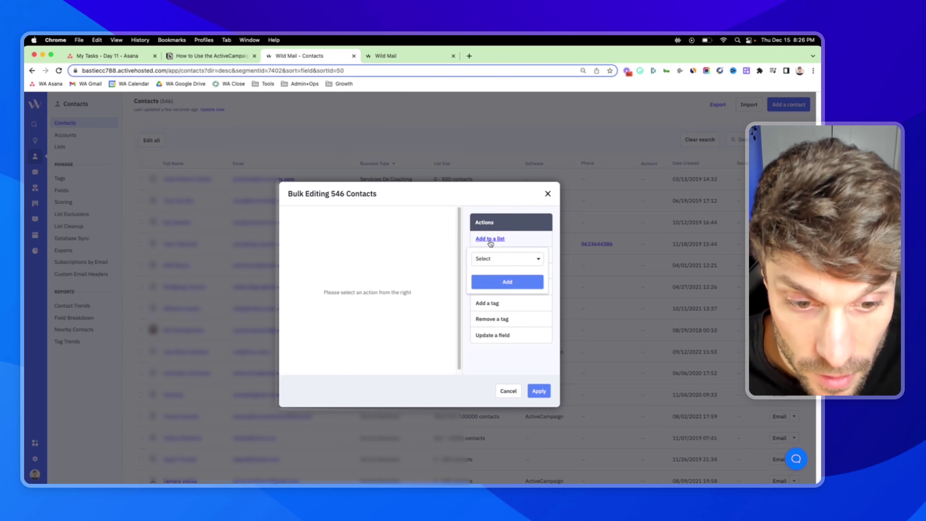
click(479, 197)
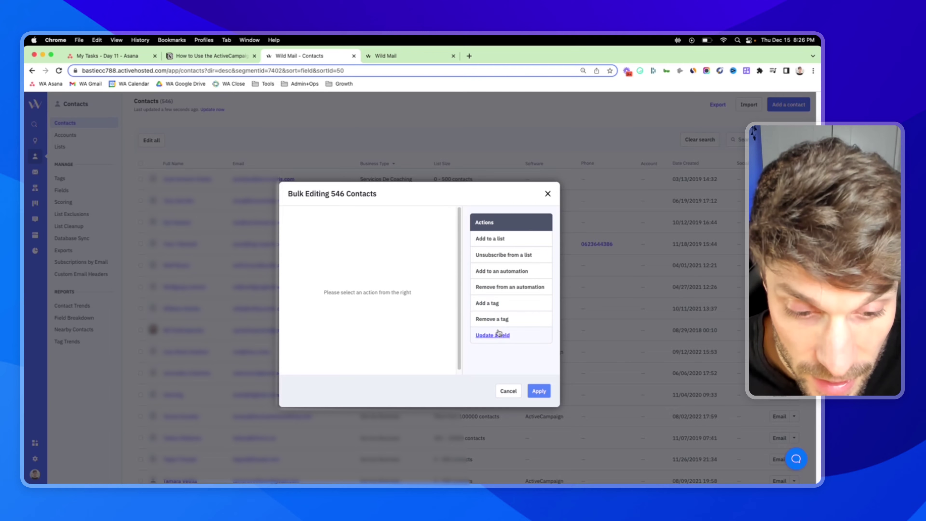
Queue an update setting the Webinar Date field to 2022-12-01 for the 546 contacts
click(492, 270)
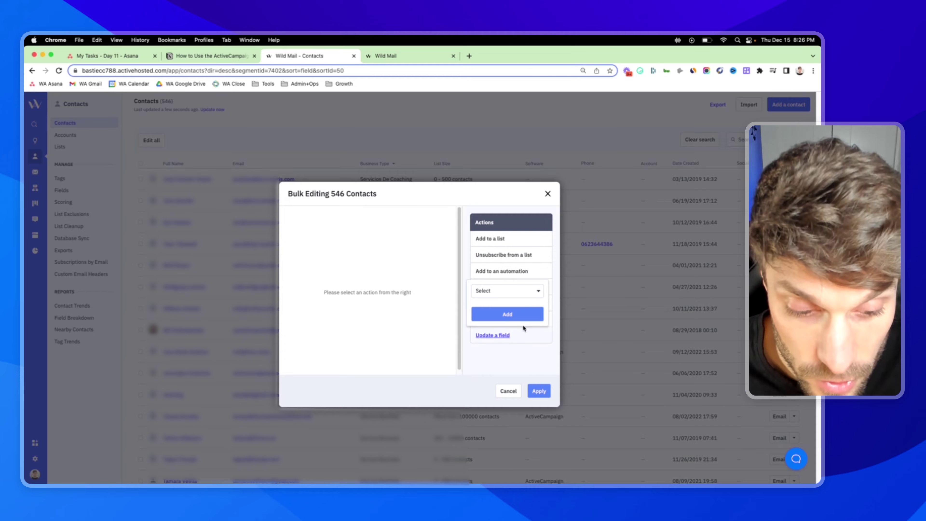
click(530, 359)
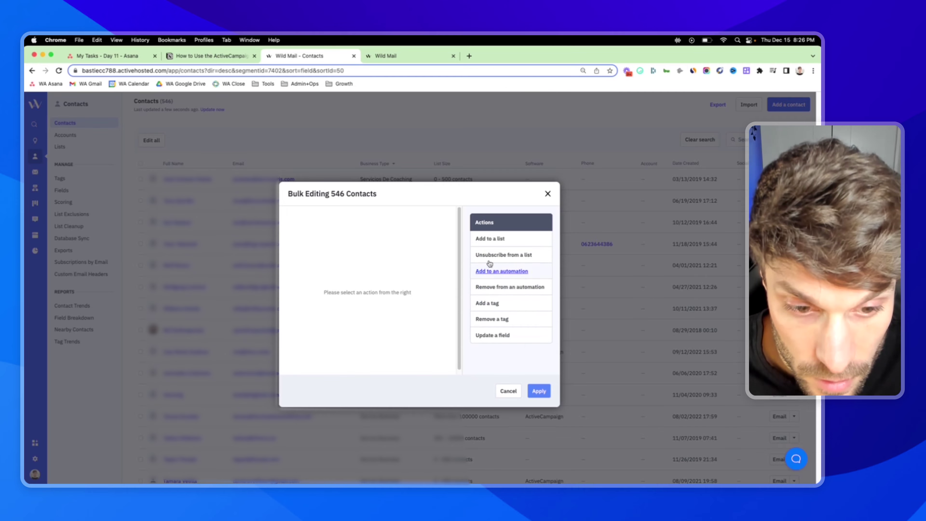
click(497, 338)
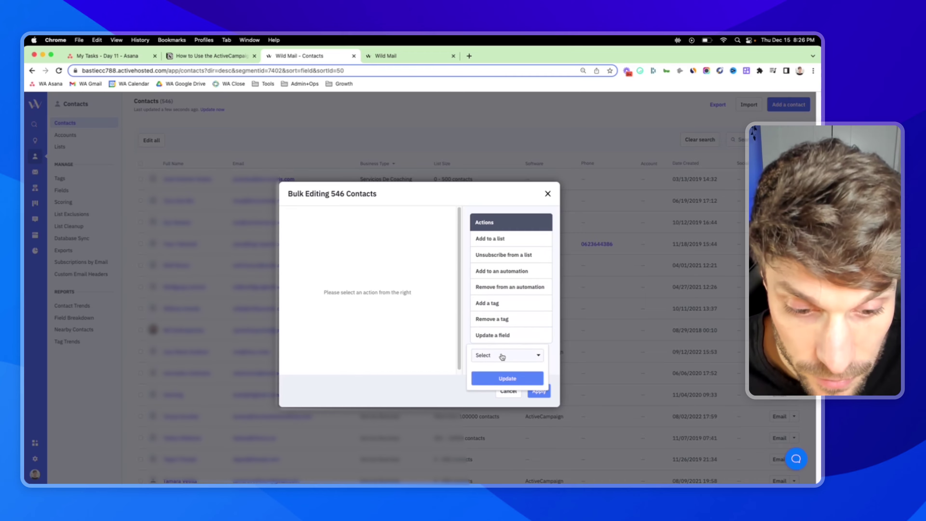
click(507, 358)
click(492, 375)
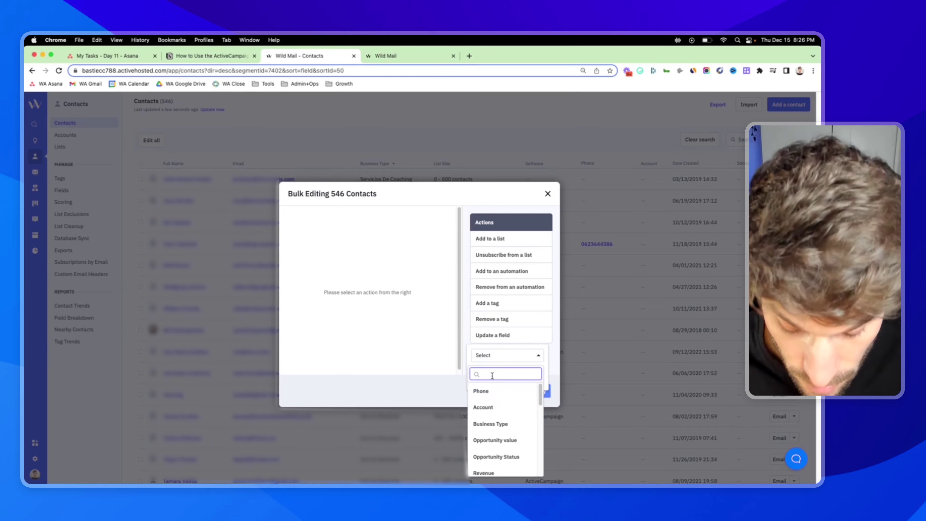
text(web)
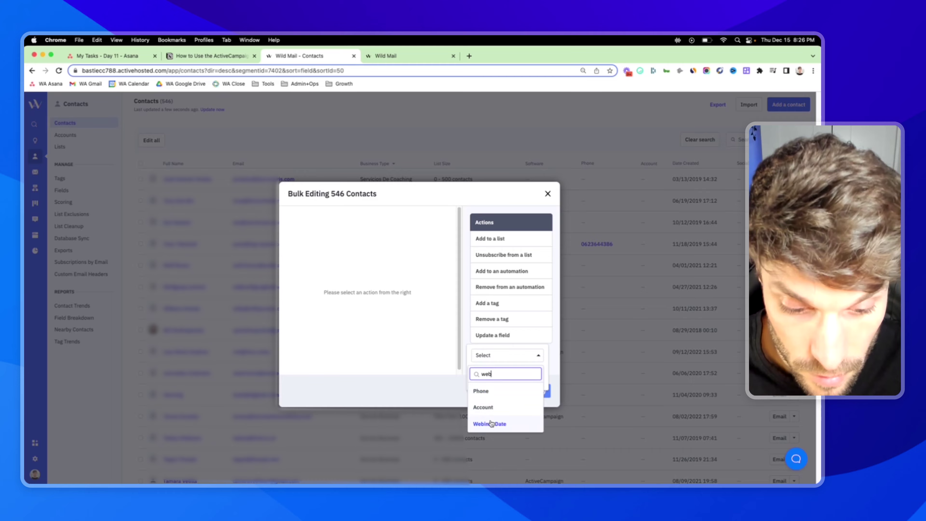
click(491, 423)
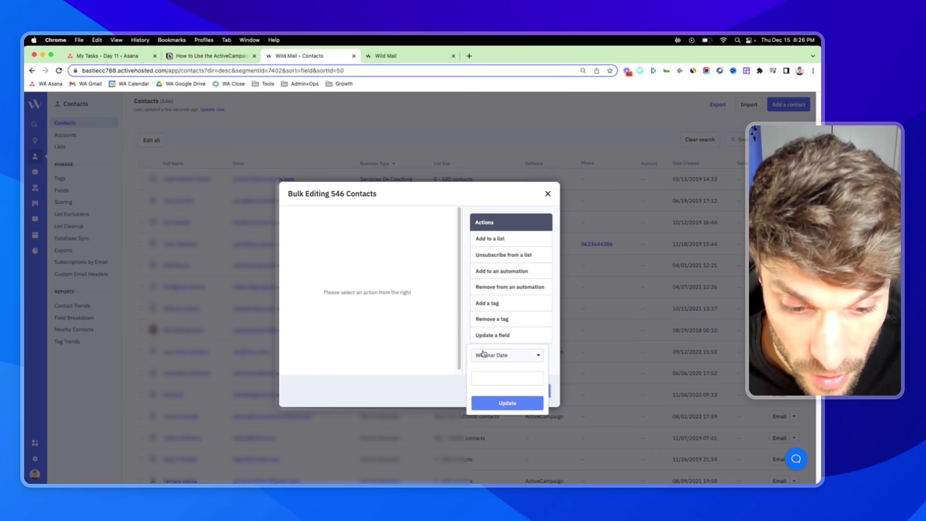
click(526, 377)
click(540, 304)
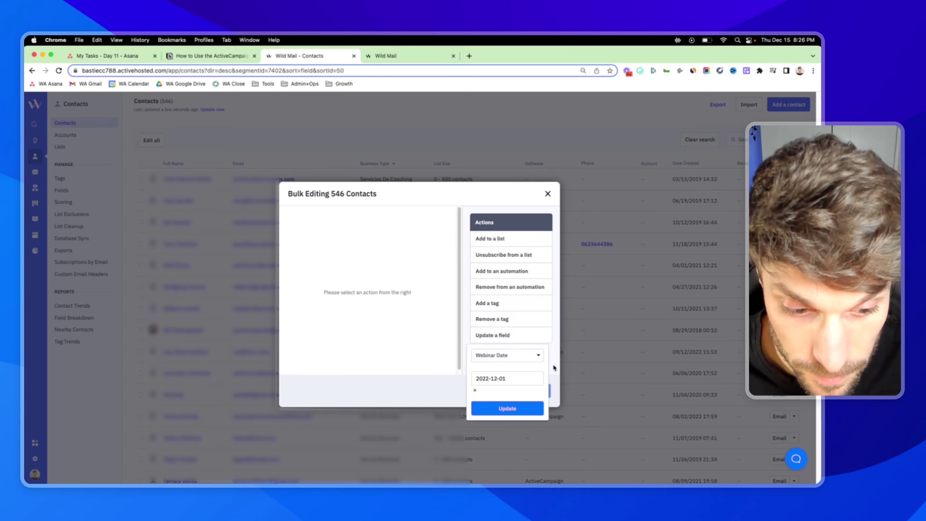
click(512, 410)
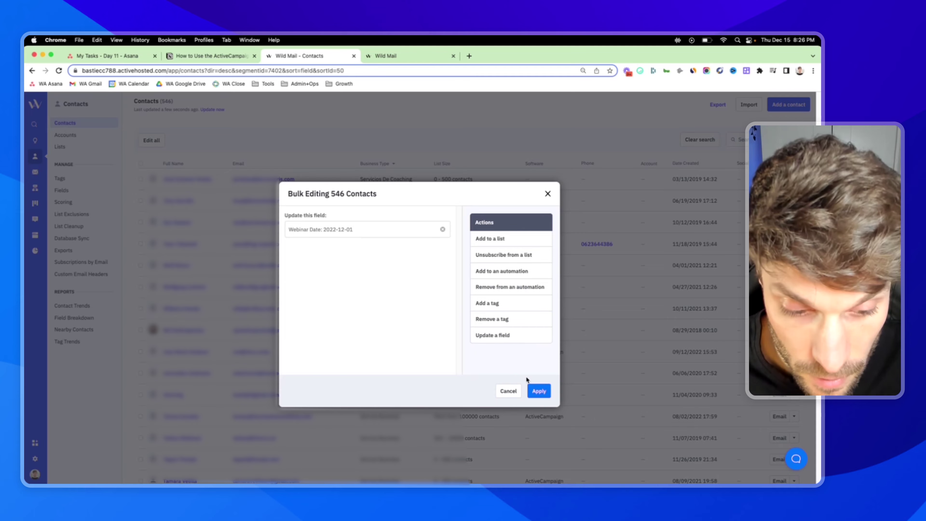
Bring up the Apply confirmation, then cancel it with Escape so no contacts change
click(535, 392)
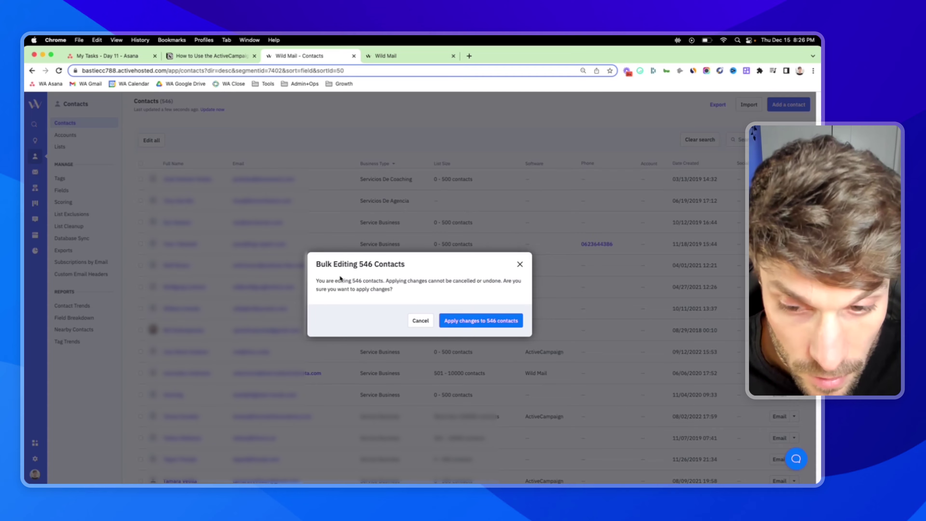
drag(317, 265, 403, 265)
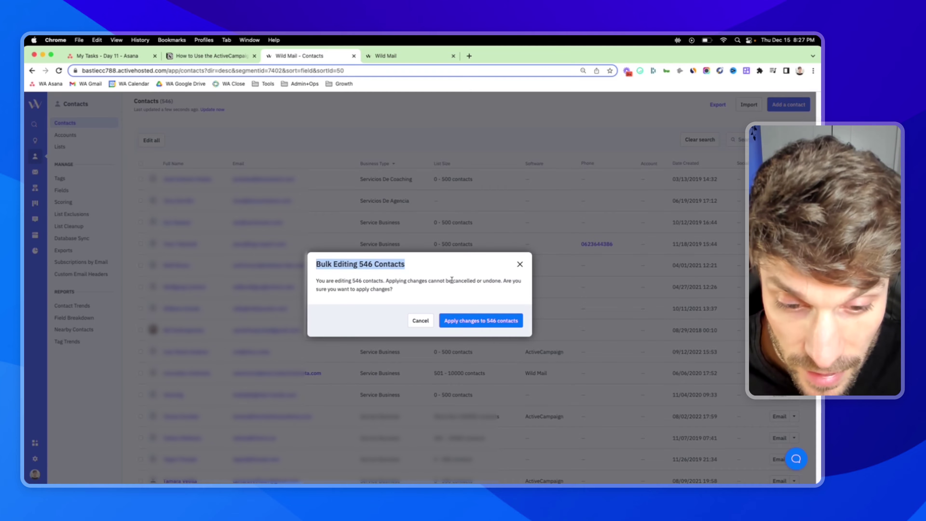
click(475, 282)
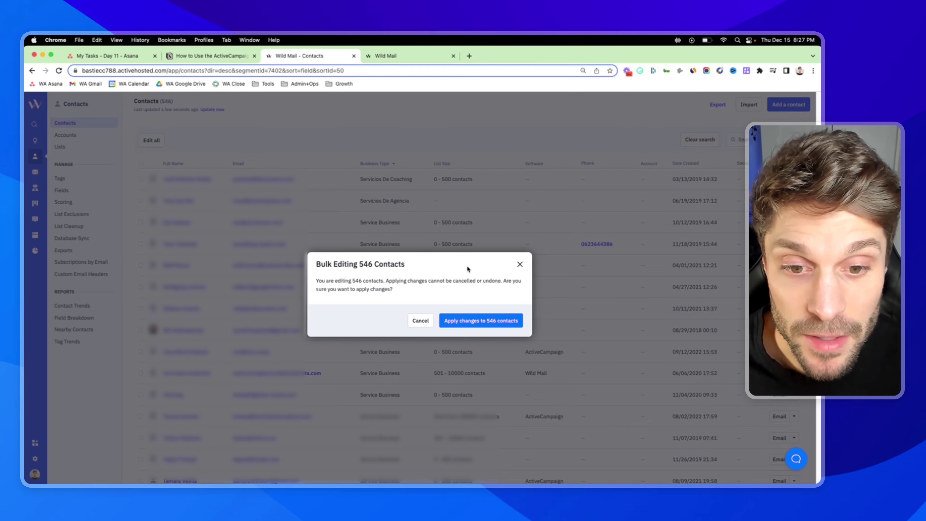
key(Escape)
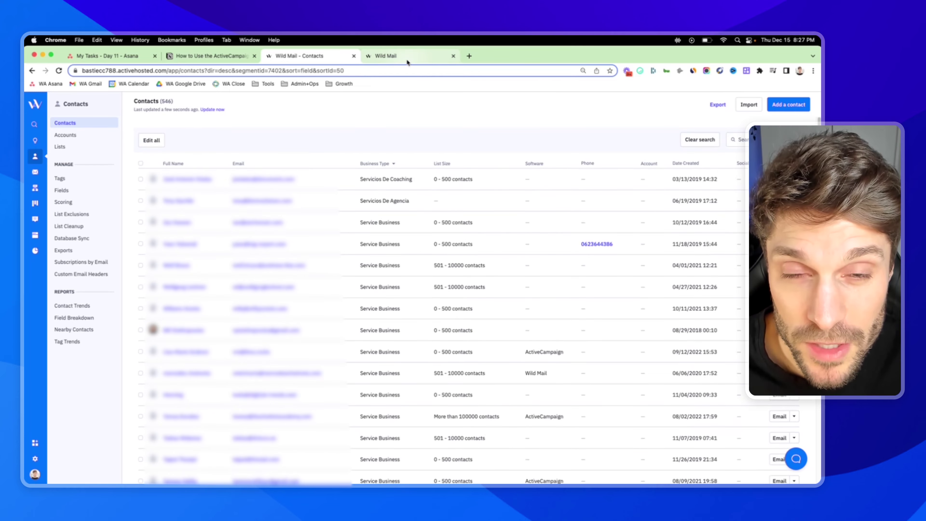
click(386, 56)
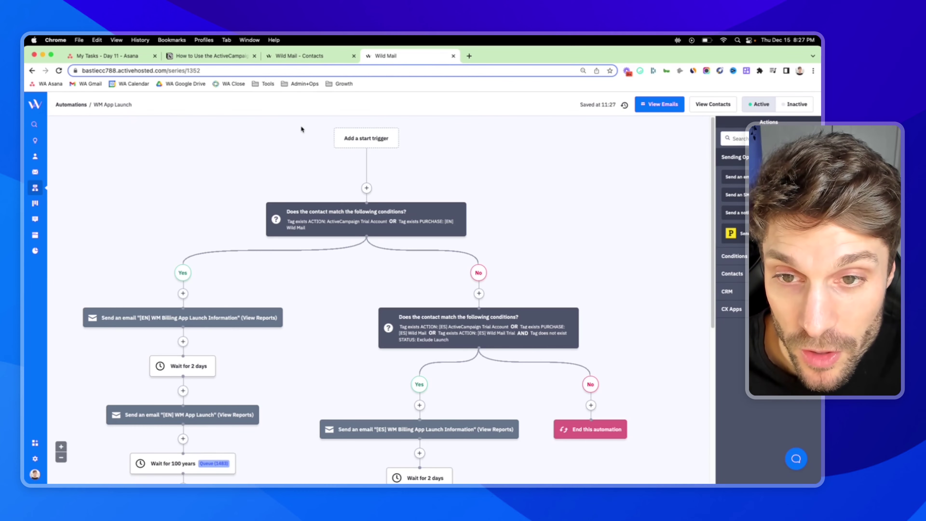
scroll(268, 182, down, 2)
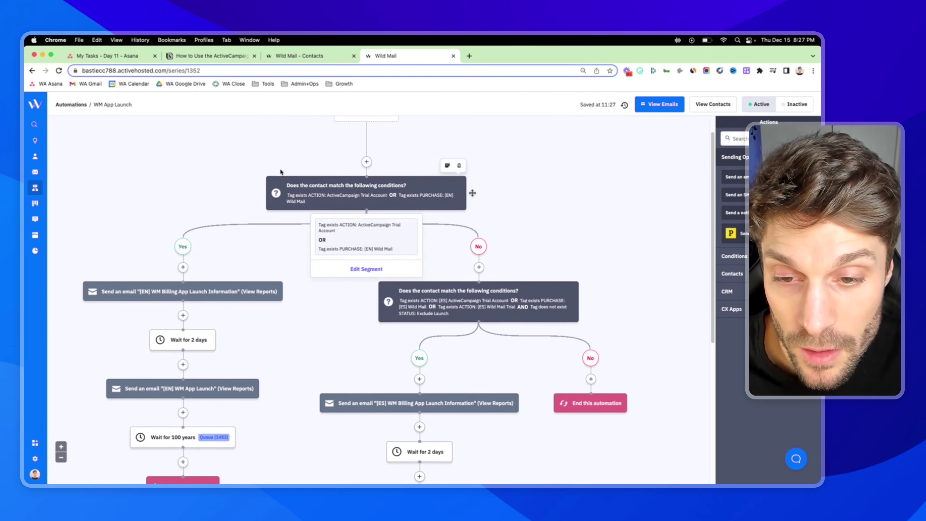
scroll(350, 168, down, 1)
mouse_move(368, 164)
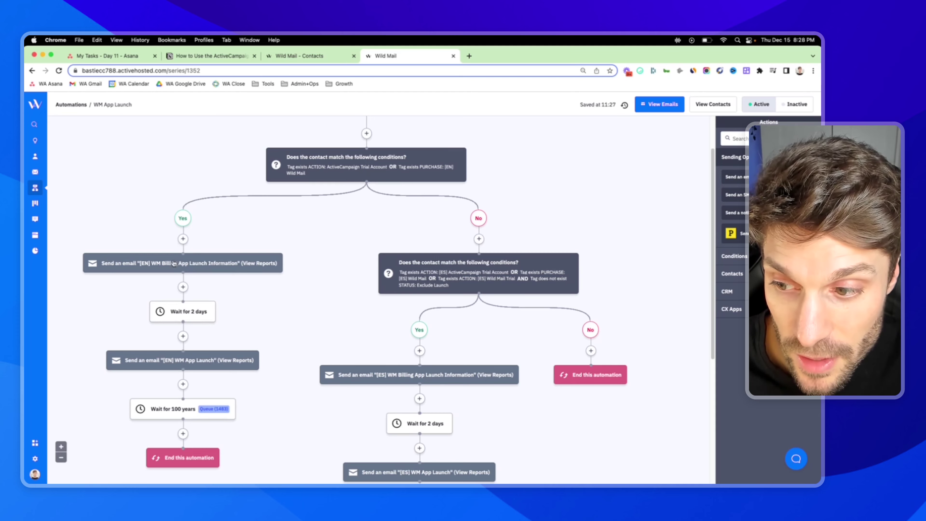
mouse_move(485, 272)
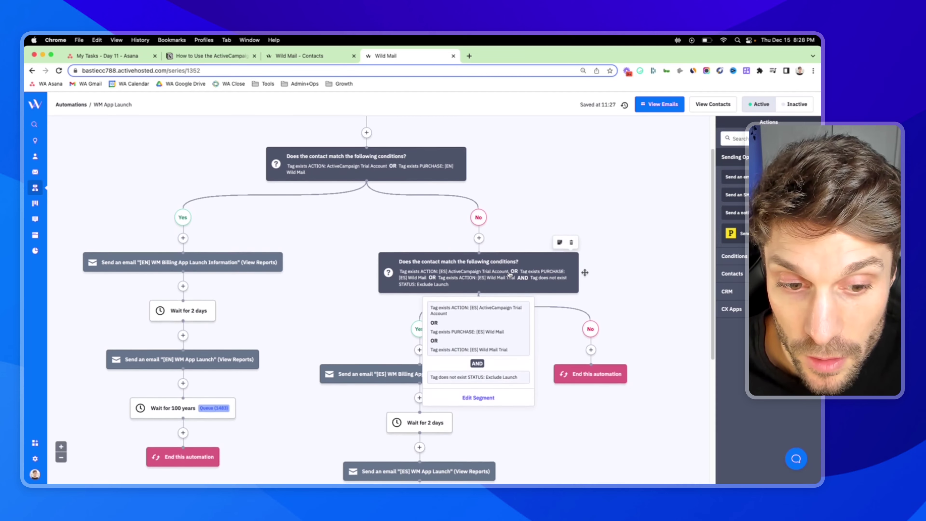
scroll(485, 255, down, 2)
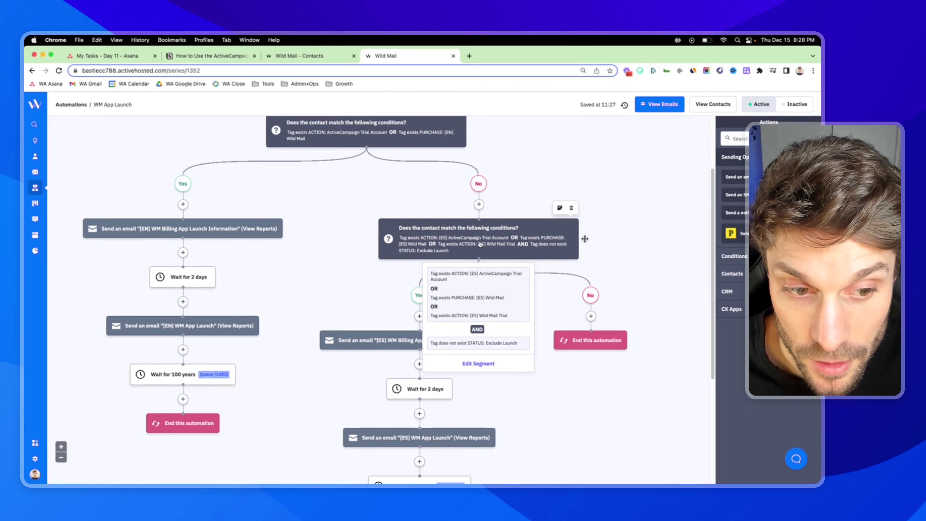
scroll(478, 244, down, 2)
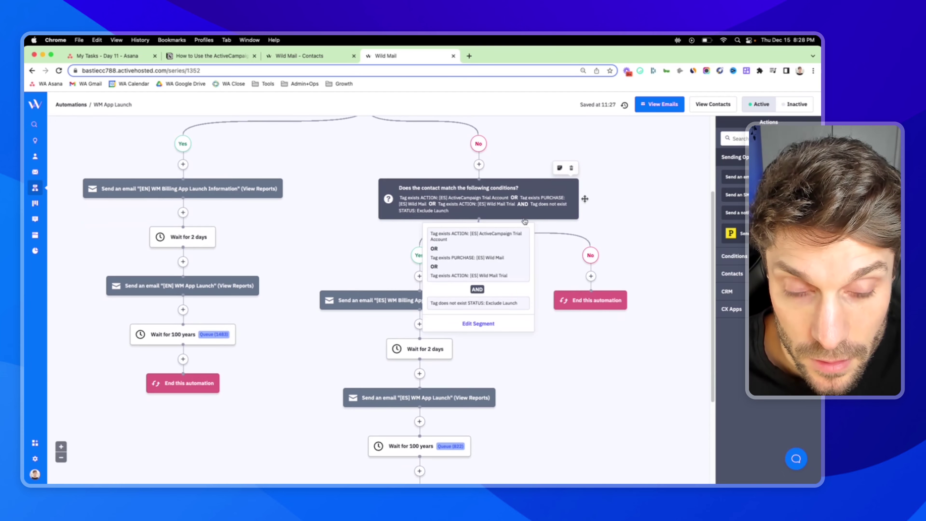
mouse_move(475, 197)
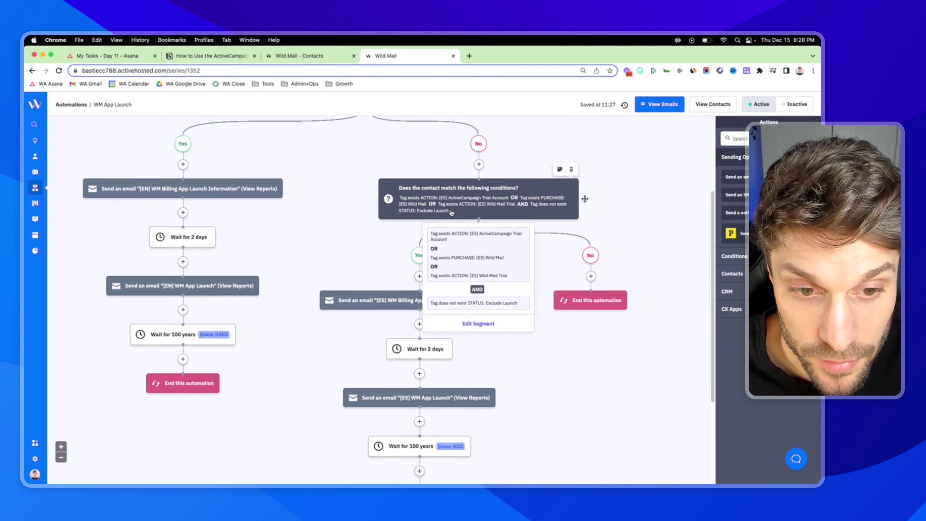
scroll(660, 237, down, 2)
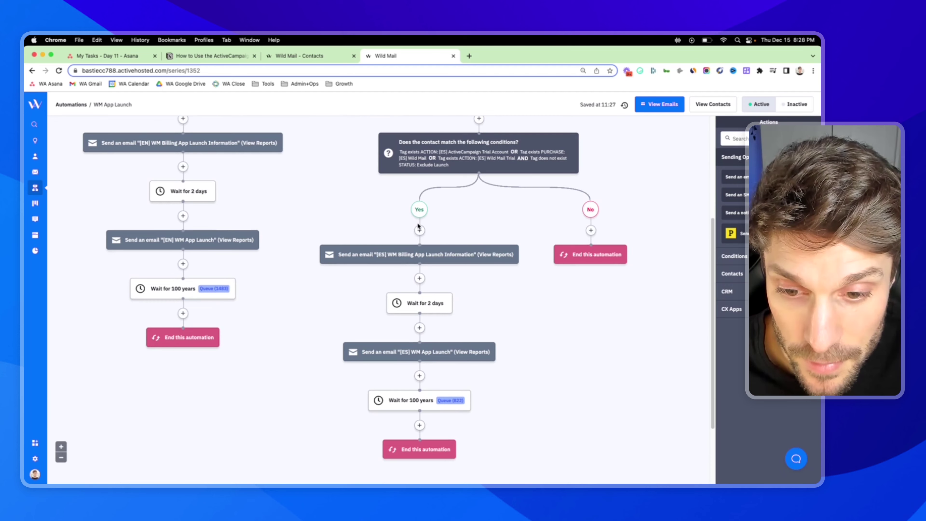
scroll(348, 287, up, 4)
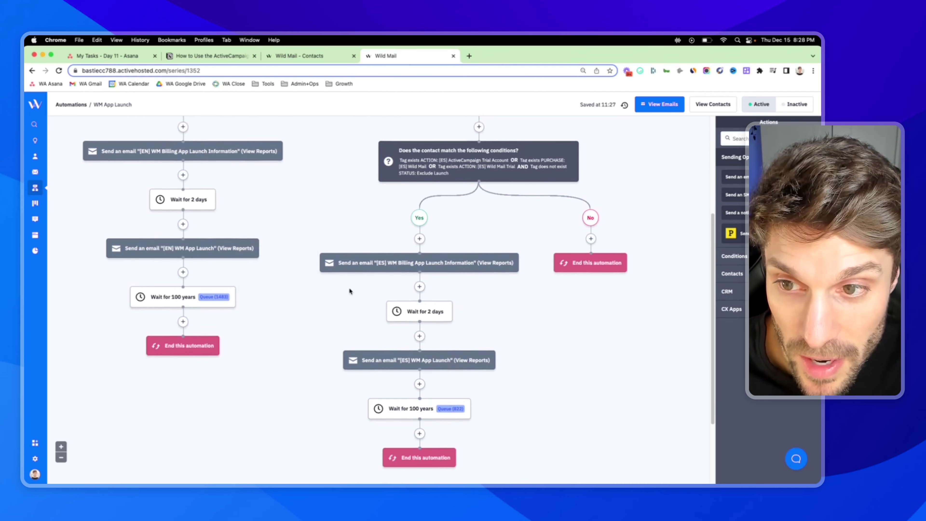
scroll(253, 209, up, 2)
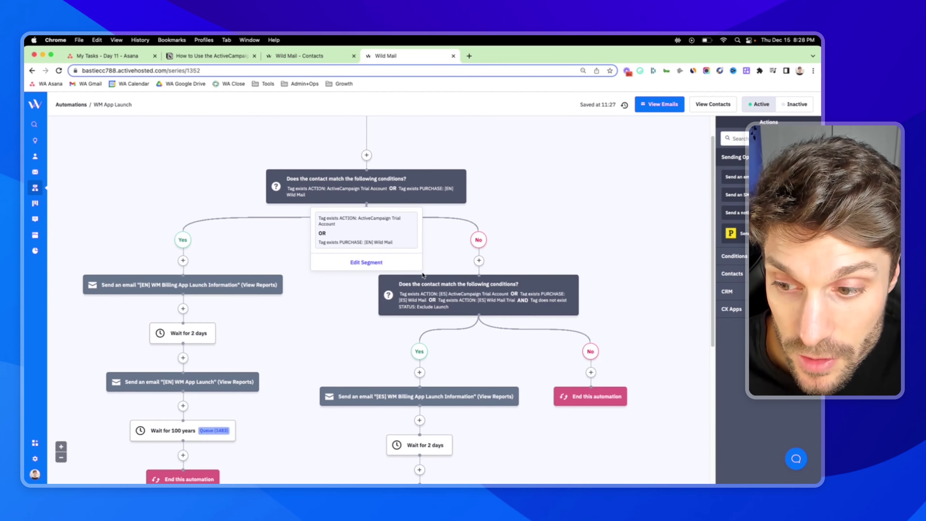
mouse_move(425, 288)
scroll(340, 251, down, 2)
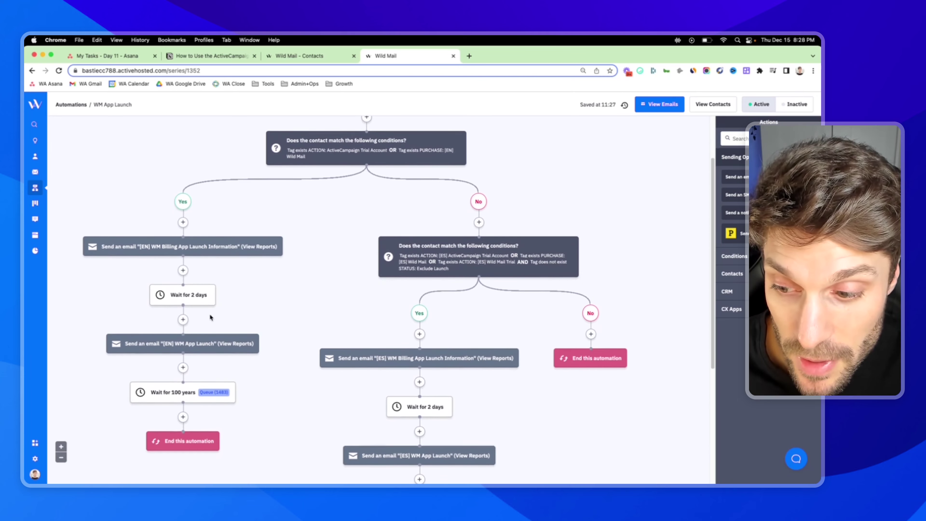
scroll(193, 333, down, 1)
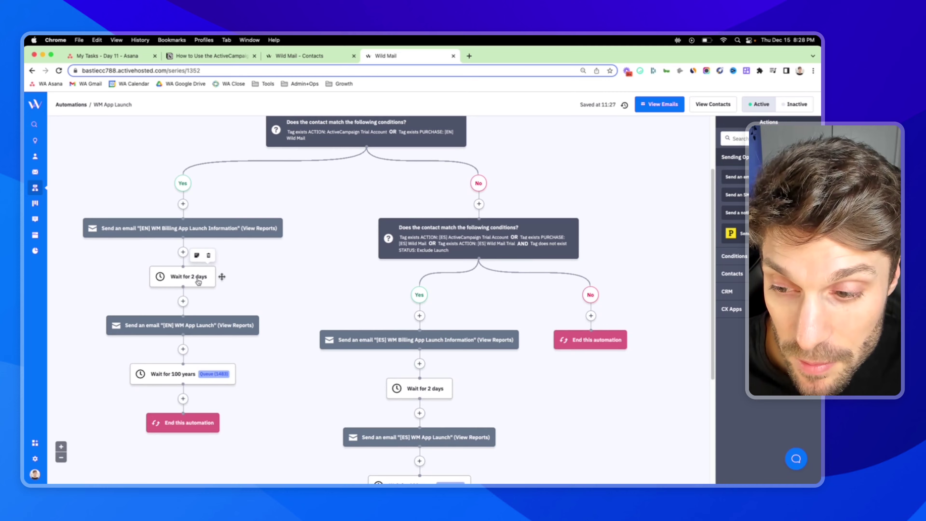
scroll(411, 299, up, 4)
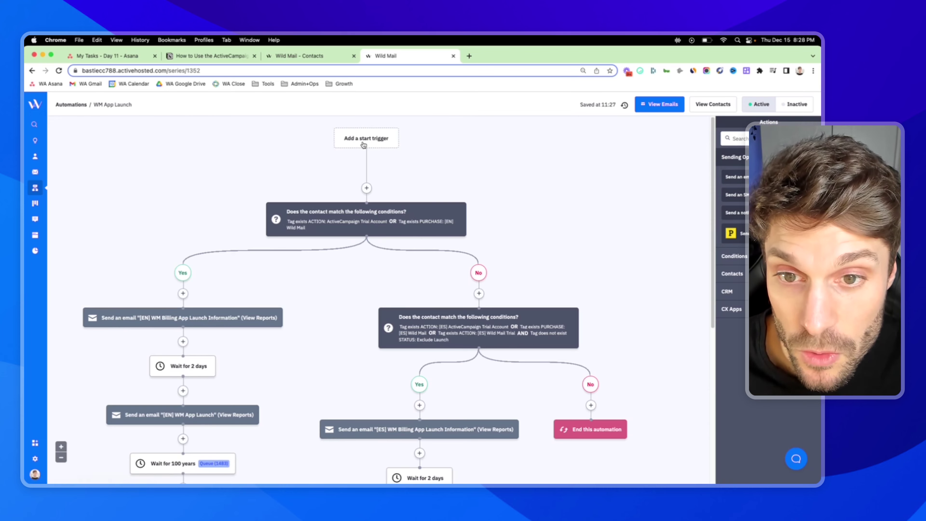
mouse_move(407, 248)
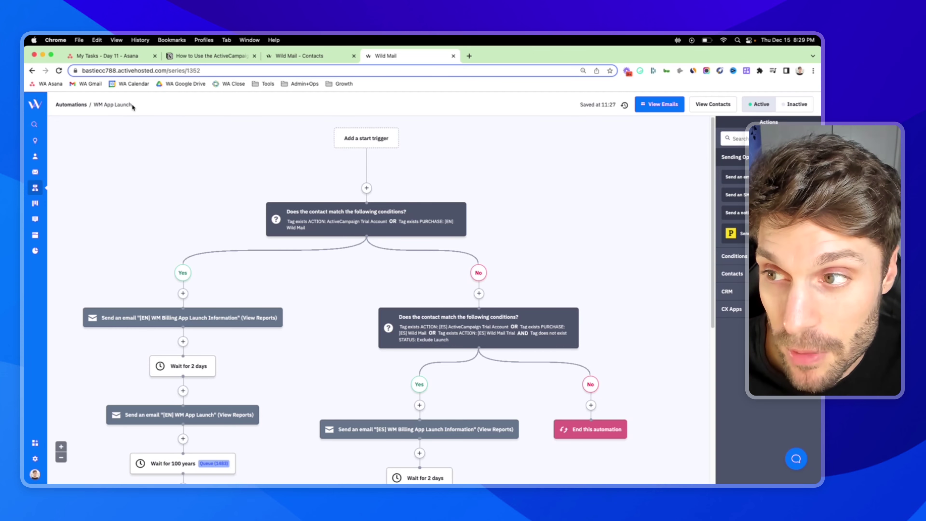
Return to the filtered contacts list and open Edit all for the 546 contacts
click(32, 71)
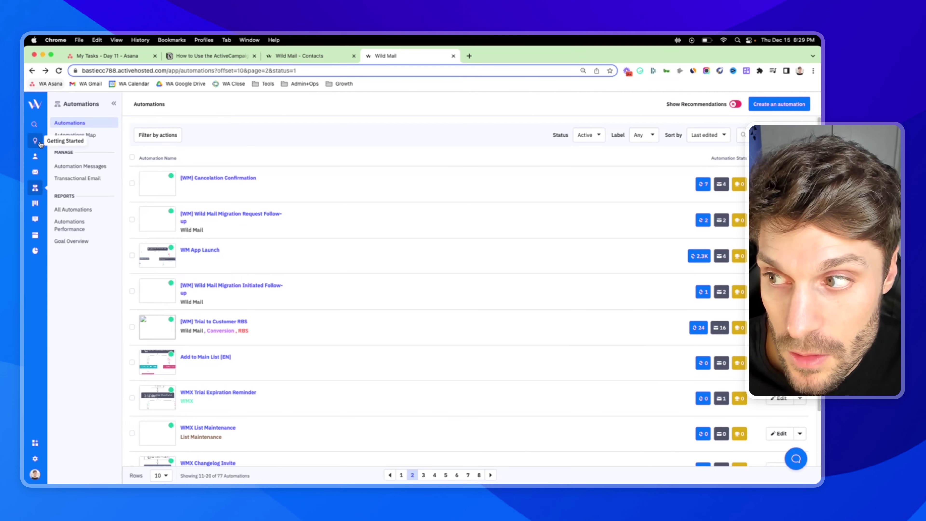
click(288, 56)
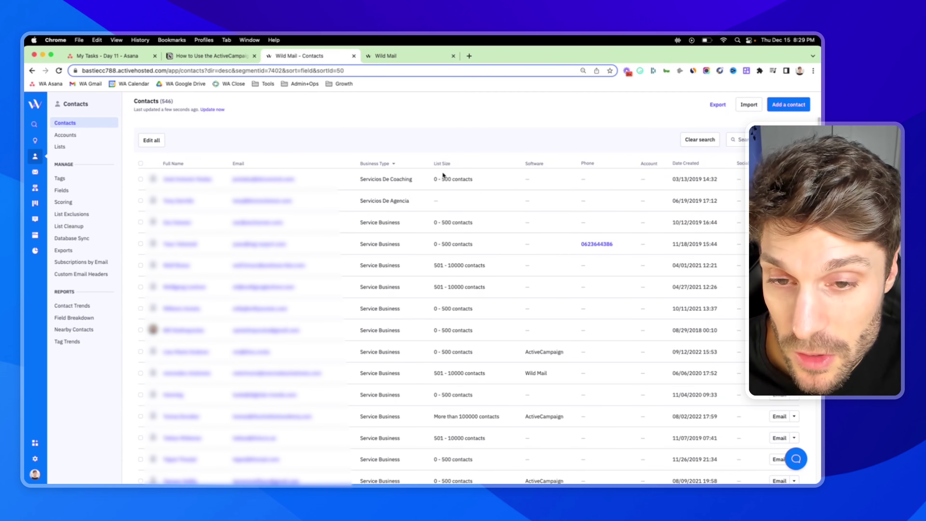
click(158, 142)
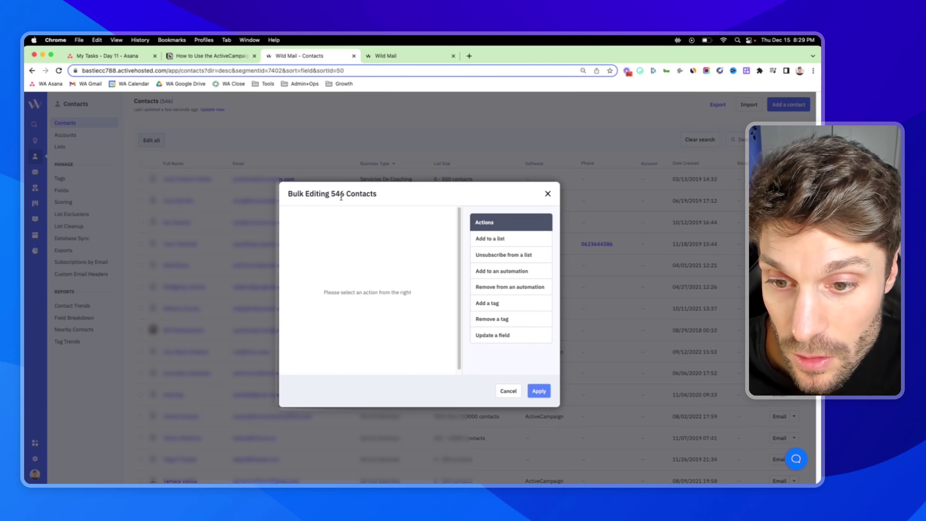
Stage adding the contacts to the WM App Launch automation
click(503, 272)
click(501, 291)
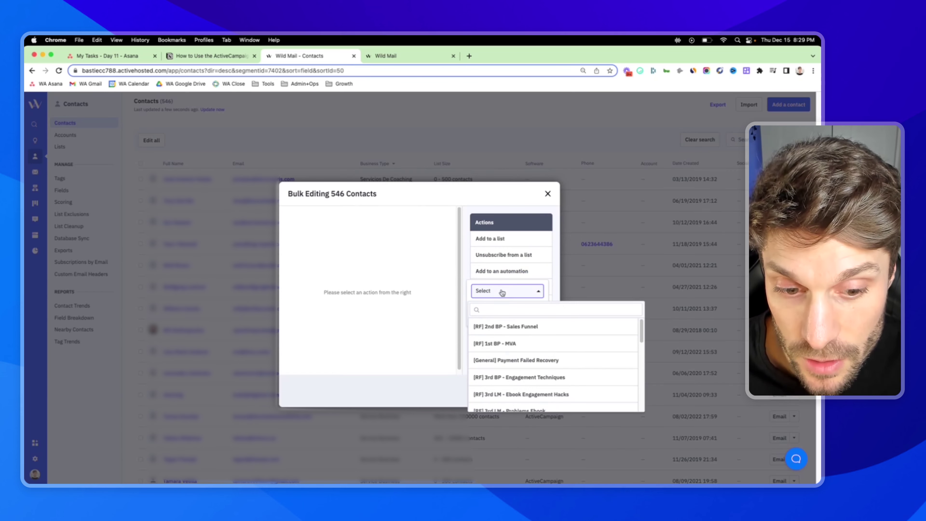
click(500, 309)
text(wm)
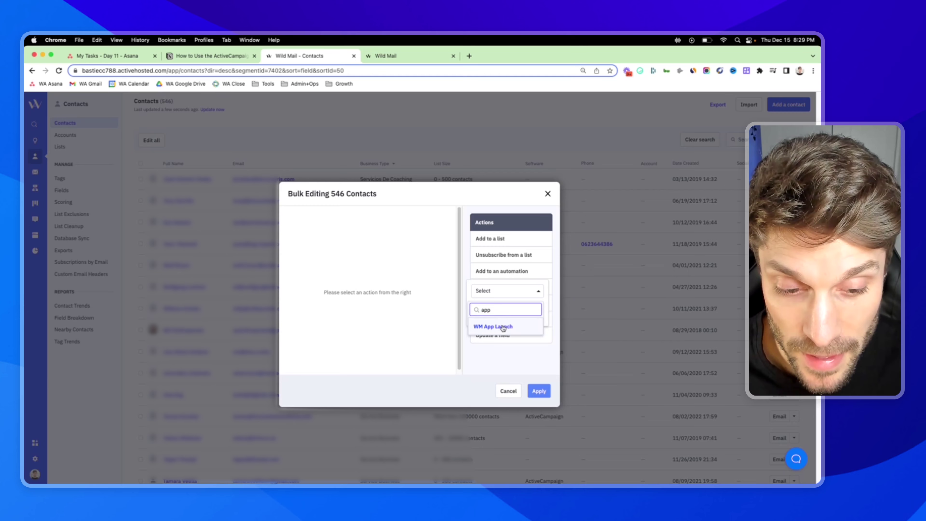
click(505, 326)
click(507, 319)
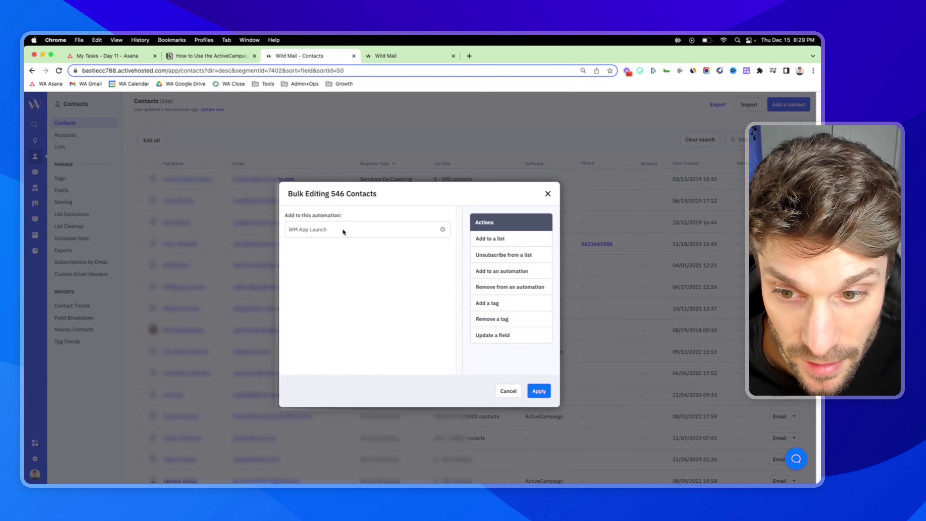
Highlight the 546 Contacts count, then close the window and discard the staged changes
drag(335, 194, 384, 197)
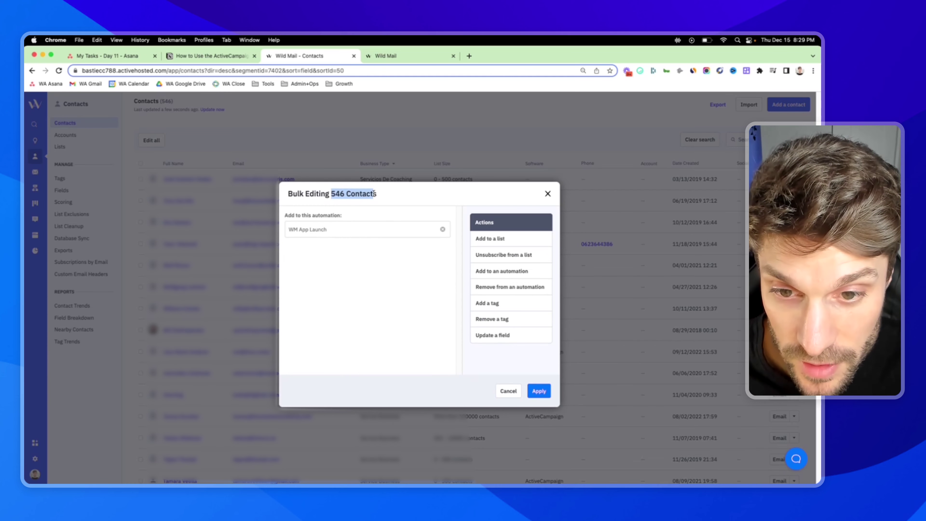
click(328, 211)
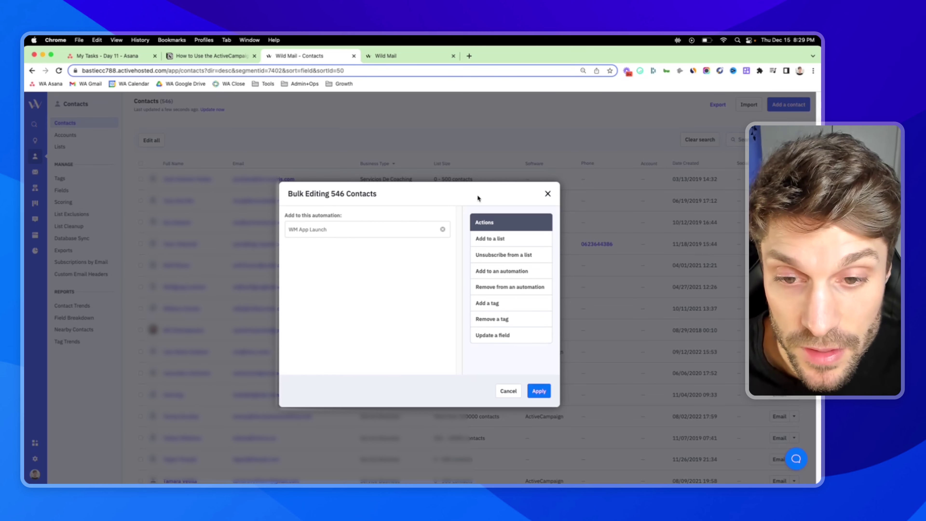
click(548, 193)
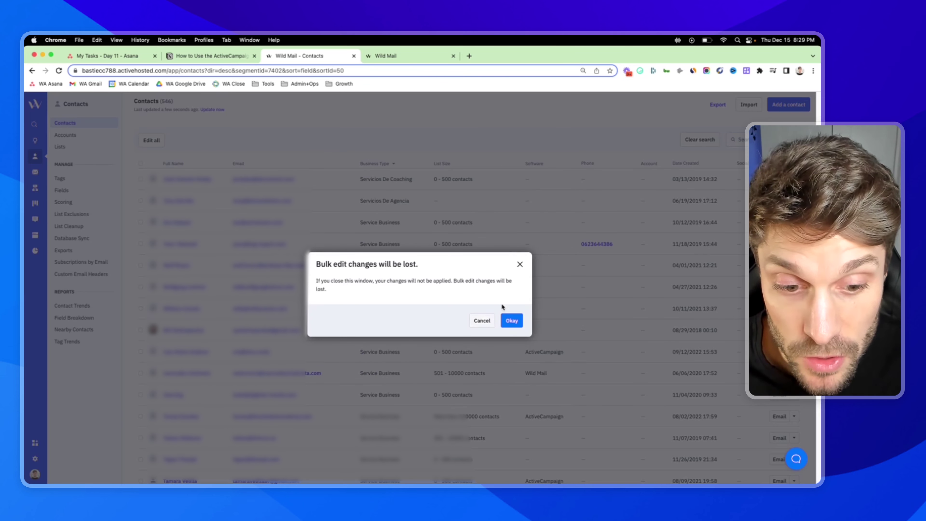
click(512, 320)
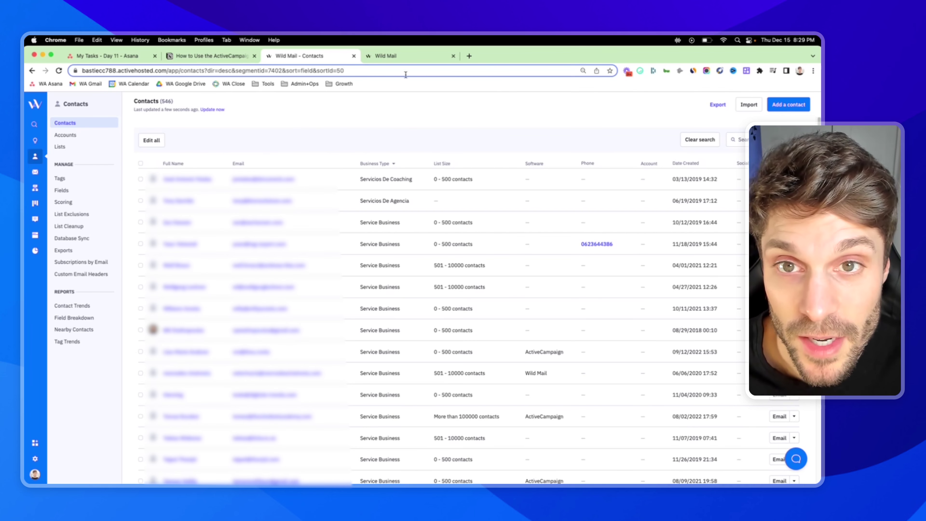
Highlight the Contacts, Advanced Search, Click Edit All and Click Apply >> Apply Changes steps
click(218, 56)
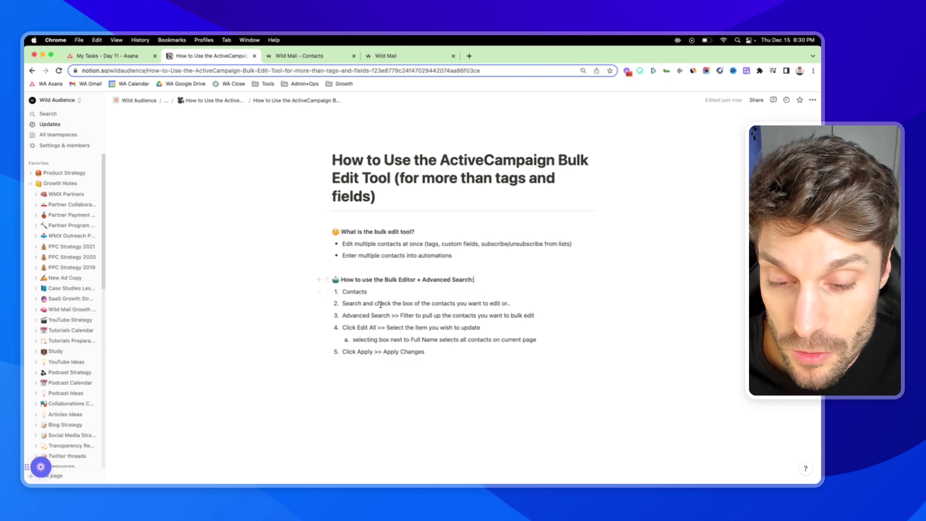
double_click(346, 292)
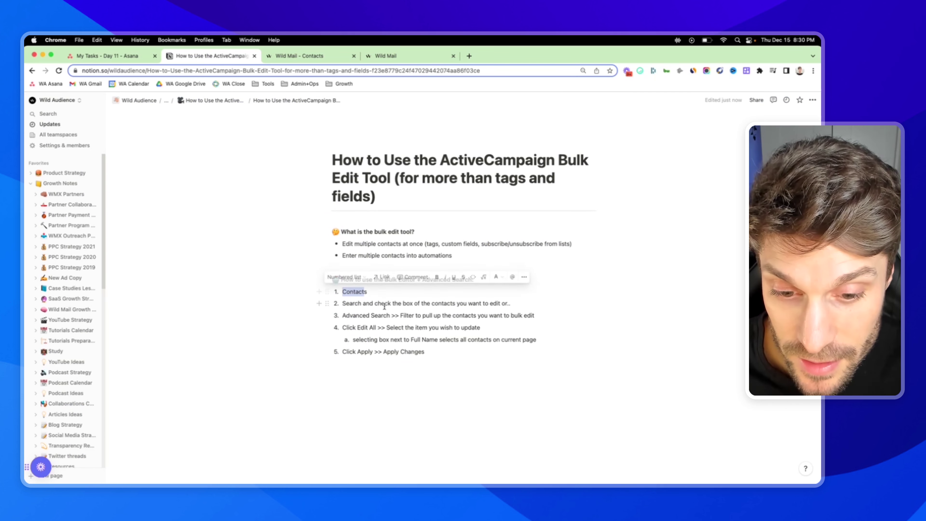
drag(352, 315, 389, 315)
click(400, 315)
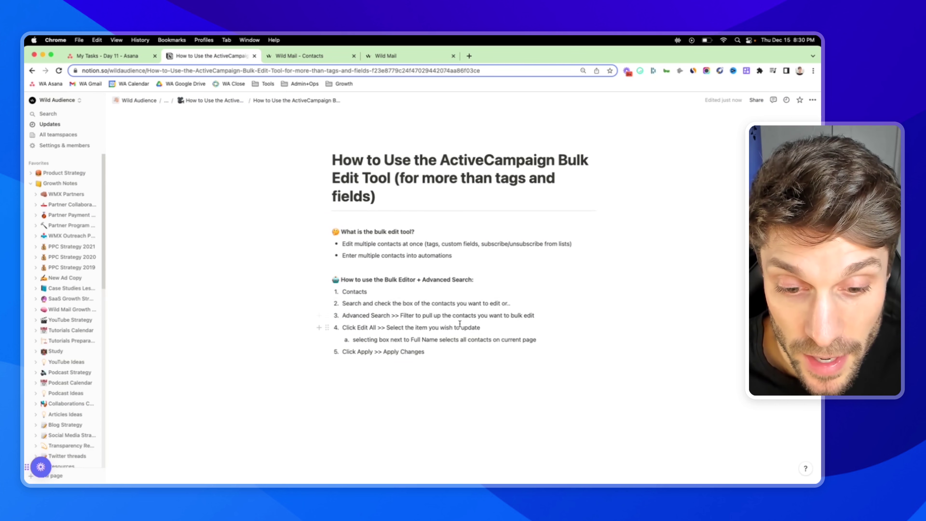
drag(342, 328, 377, 328)
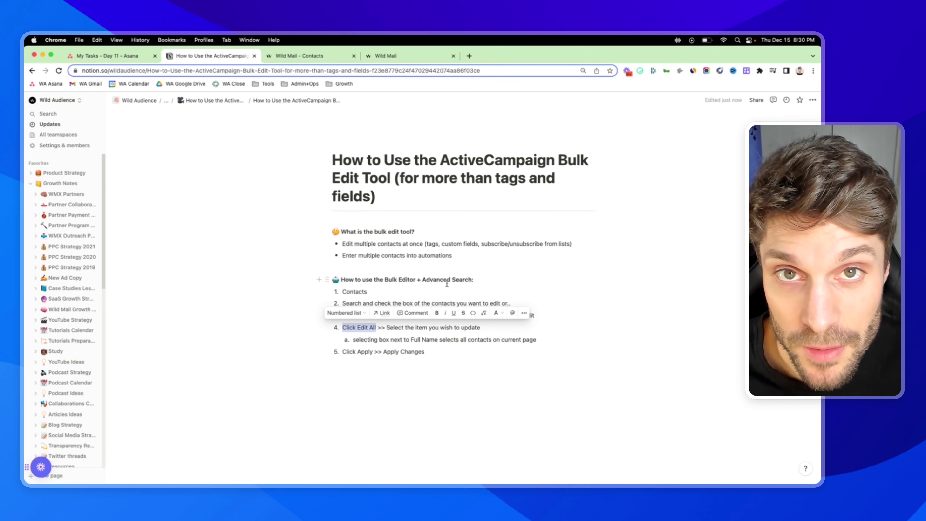
click(395, 329)
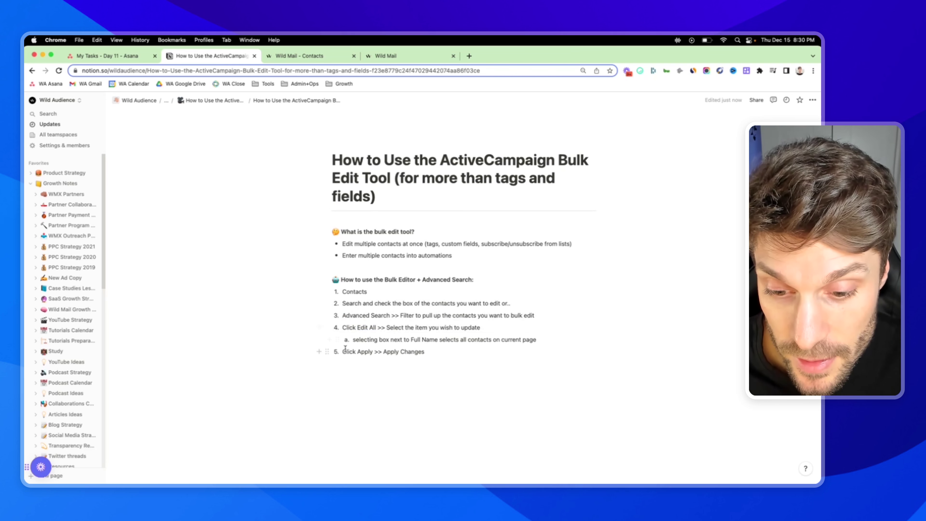
drag(345, 348, 423, 352)
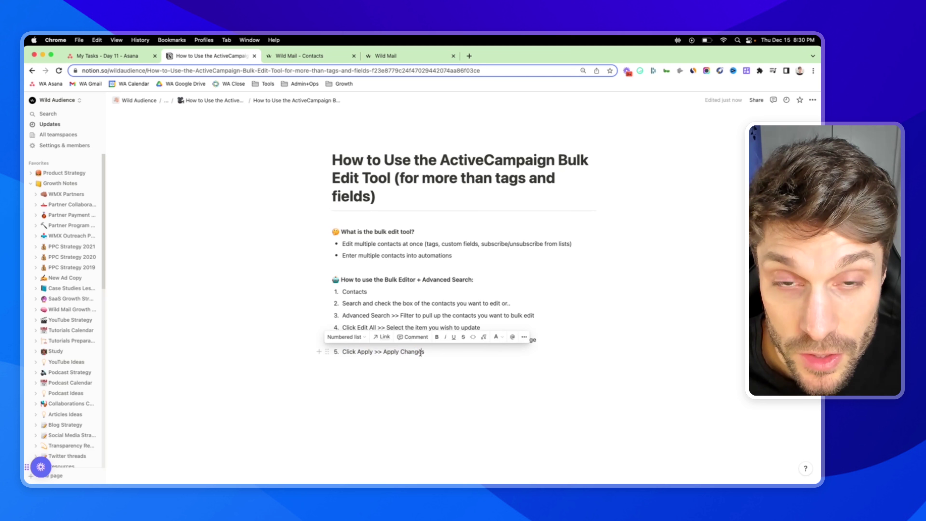
click(421, 352)
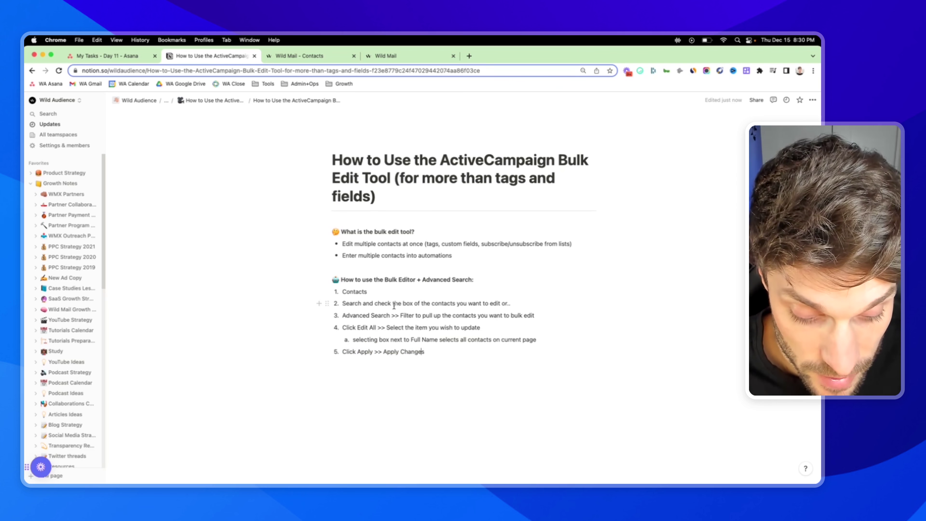